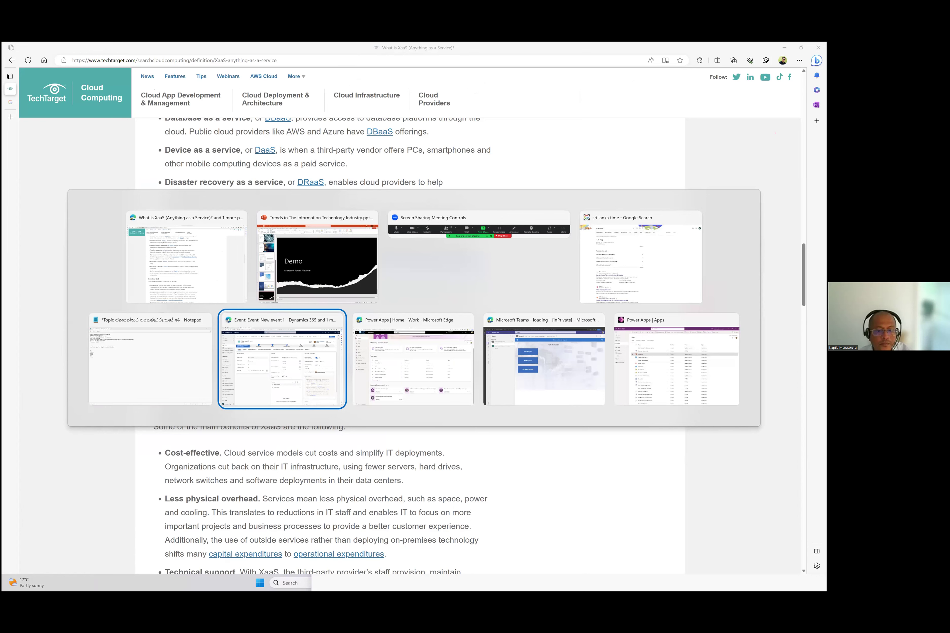
- Switch to Microsoft Teams and start a new request in the software license request app
key("alt+Tab")
key("alt+Tab")
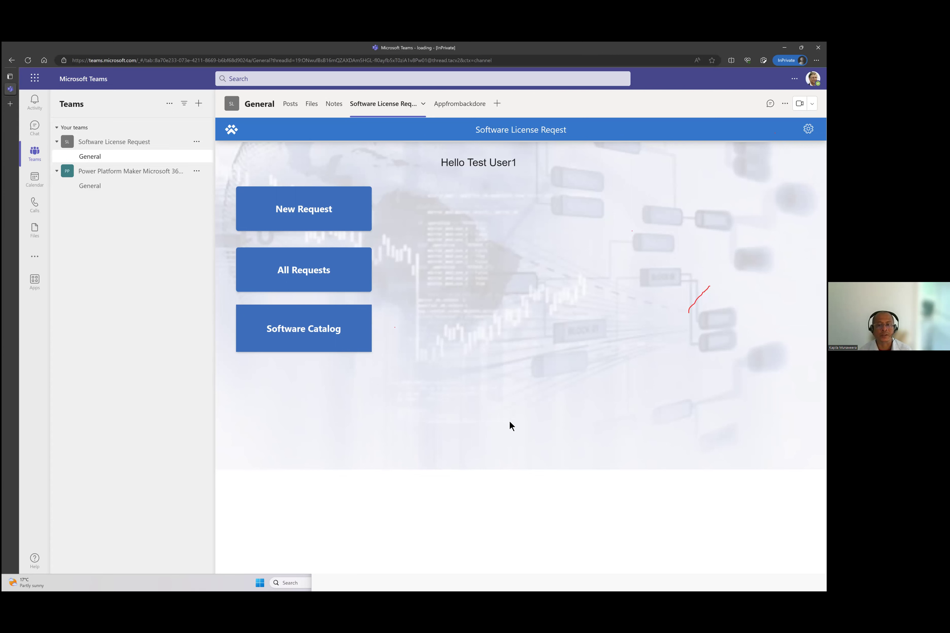
left_click(332, 208)
left_click(299, 209)
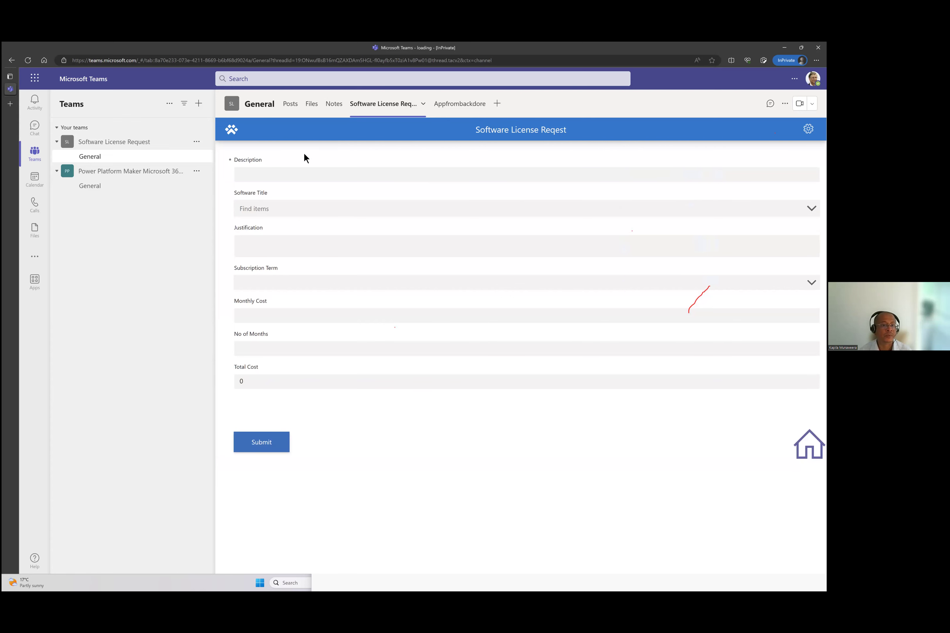
- Choose Project Plan 3 as the software title and Monthly as the subscription term in the request form
left_click(301, 176)
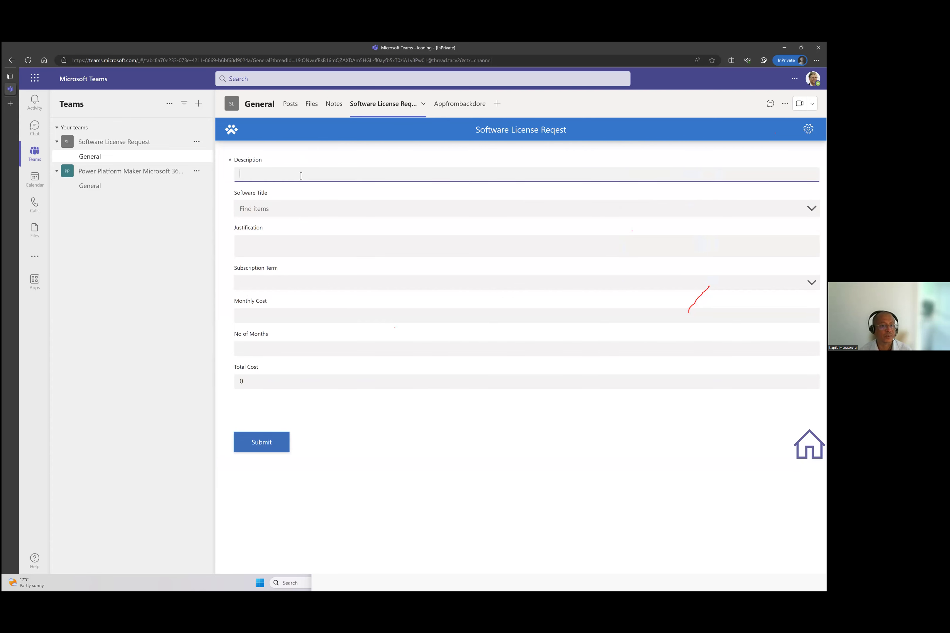
left_click(298, 213)
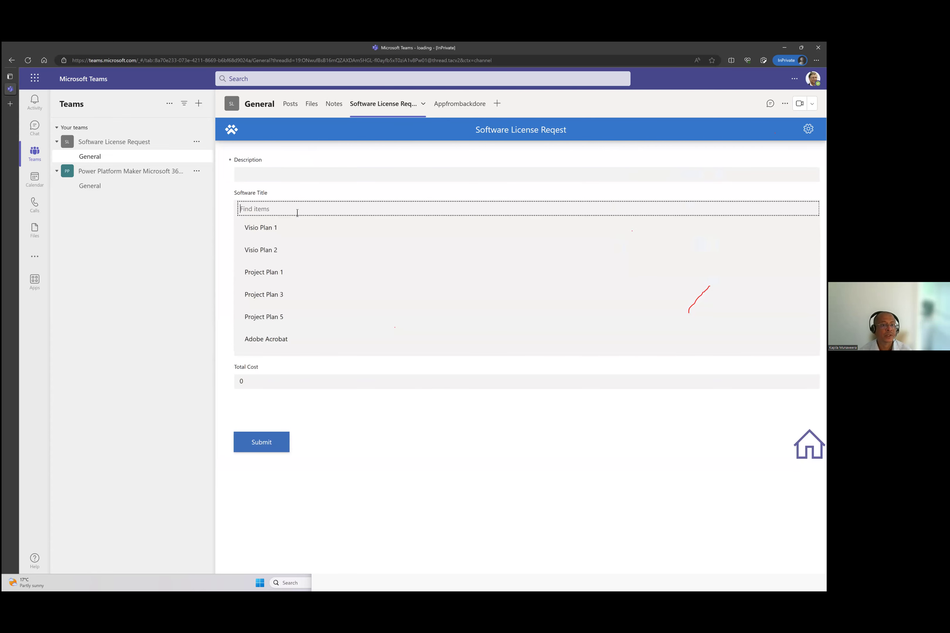
left_click(283, 295)
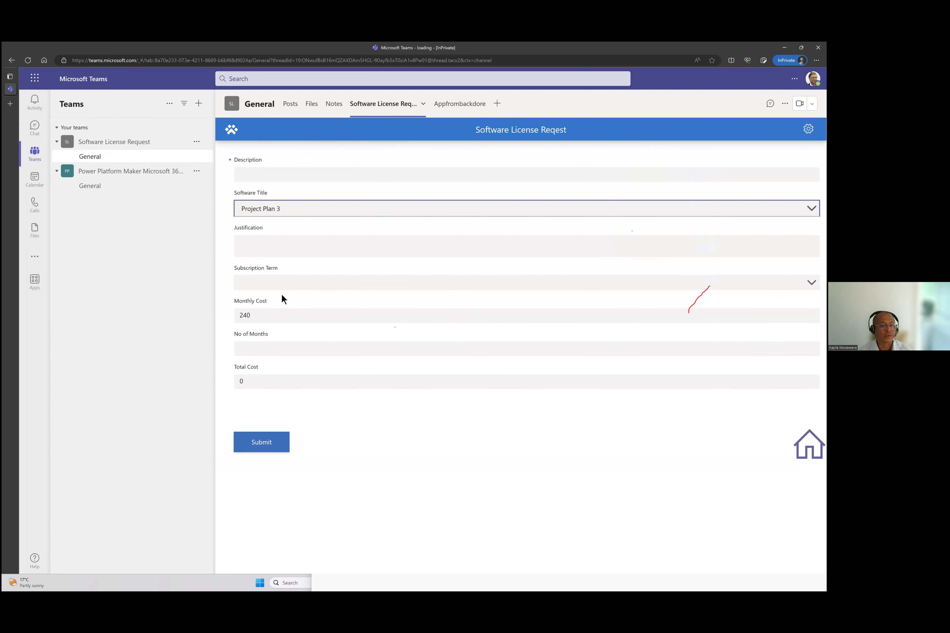
left_click(276, 243)
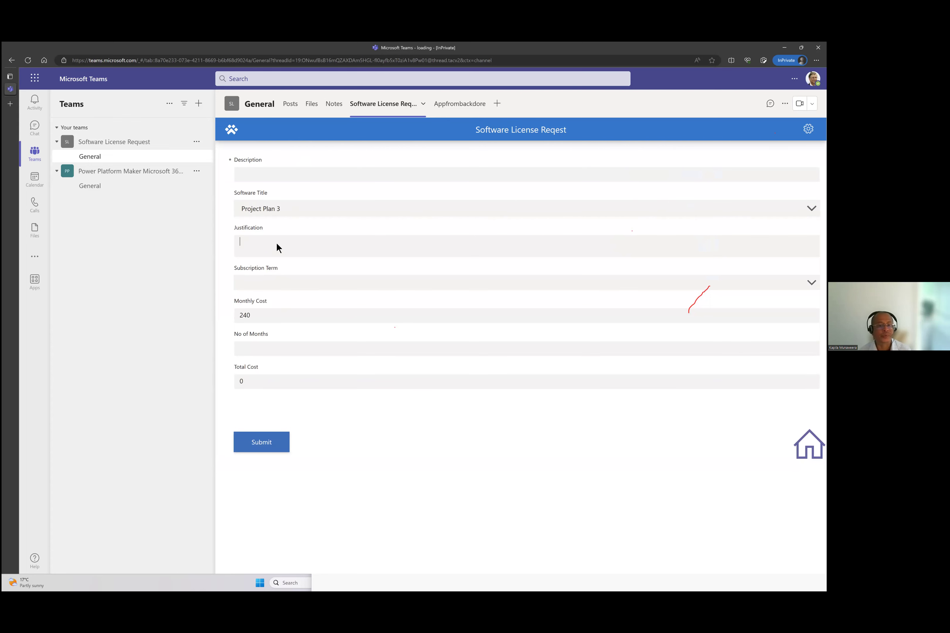
left_click(281, 270)
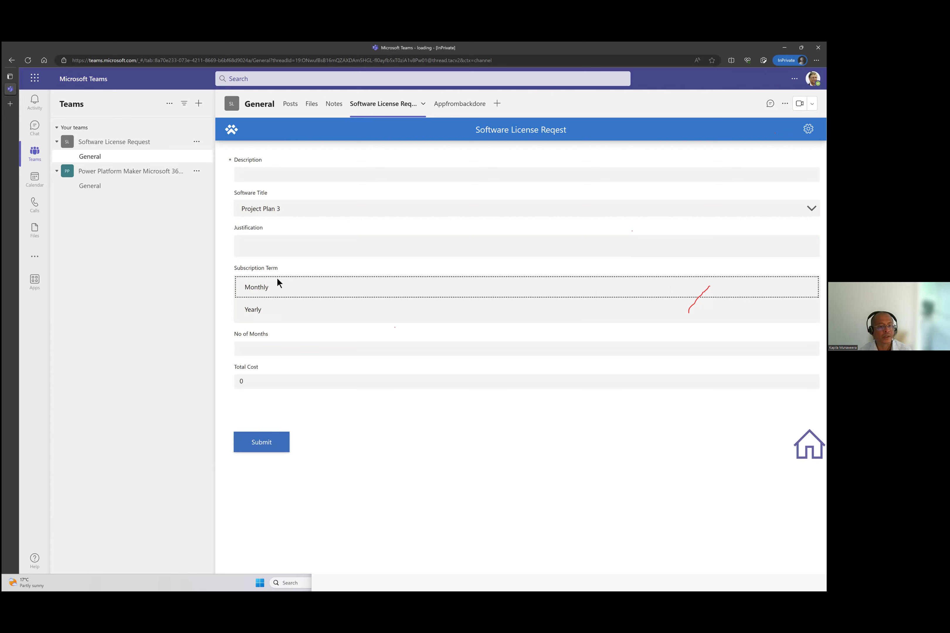
left_click(277, 279)
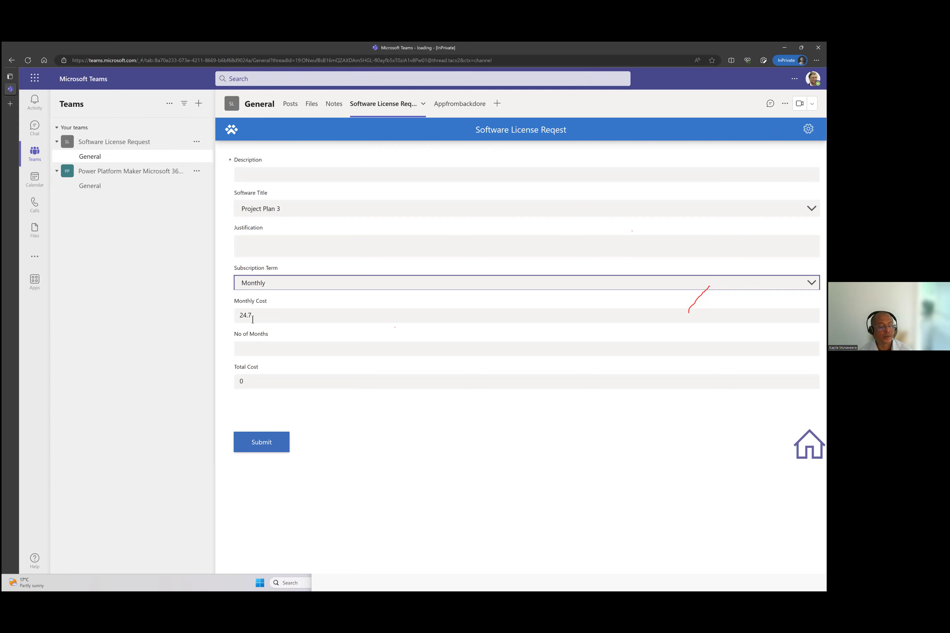
- Try the Yearly subscription term on the request, and return the term to Monthly
left_click(274, 284)
left_click(263, 329)
left_click(293, 284)
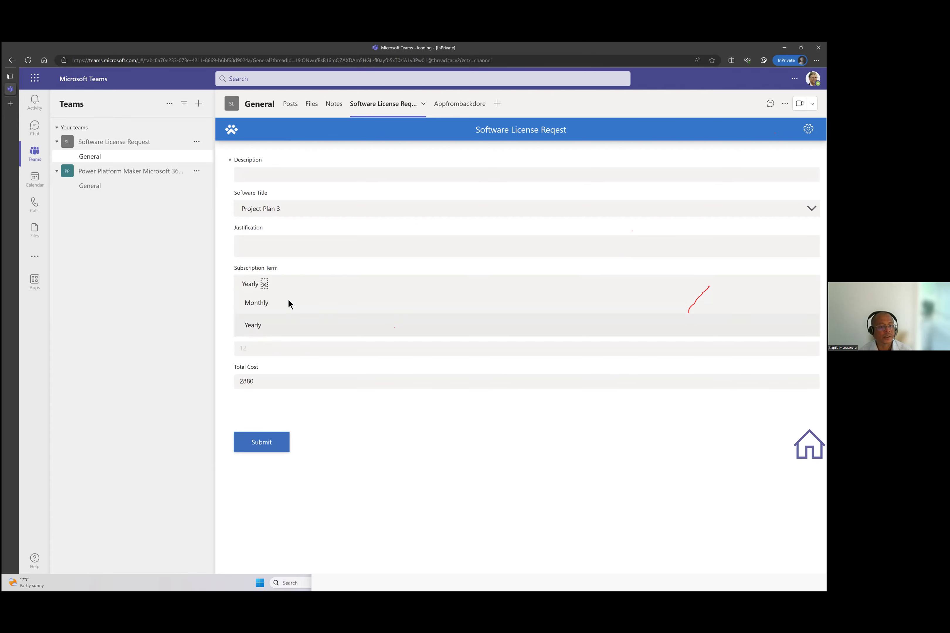
left_click(288, 303)
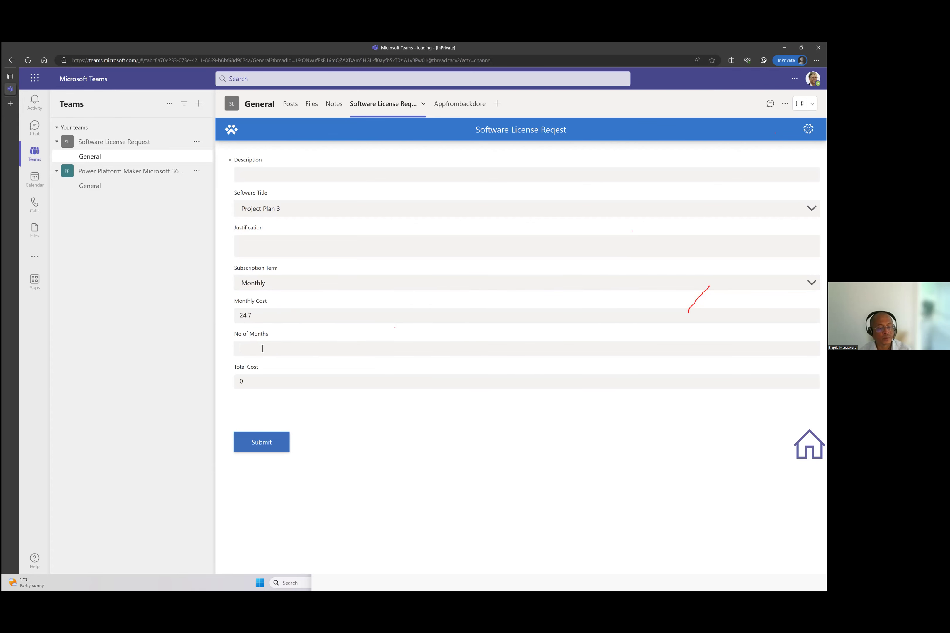
- Fill in 5 months and the description "req for project", and submit the license request
left_click(263, 348)
type("5")
left_click(275, 169)
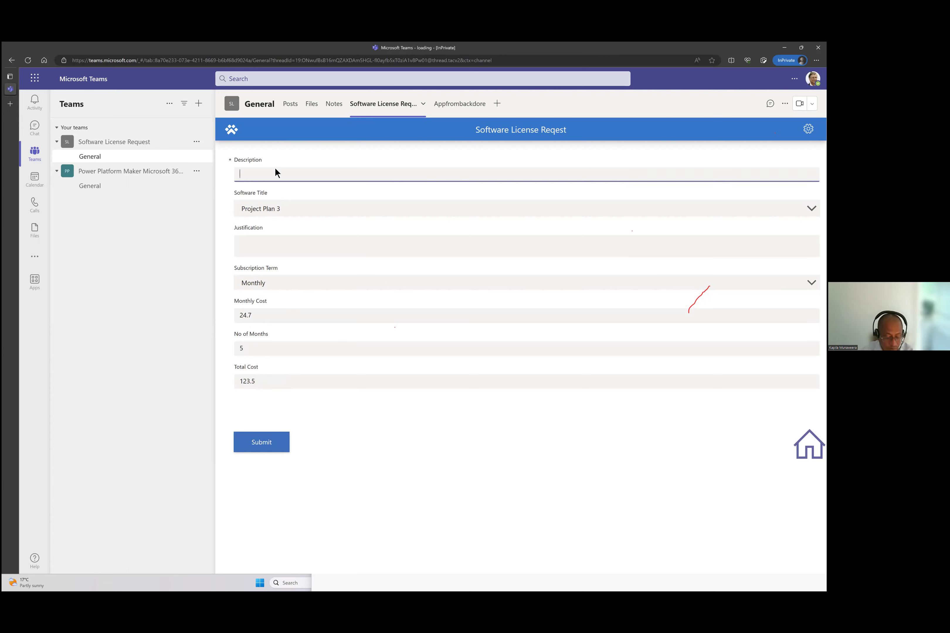
type("req ")
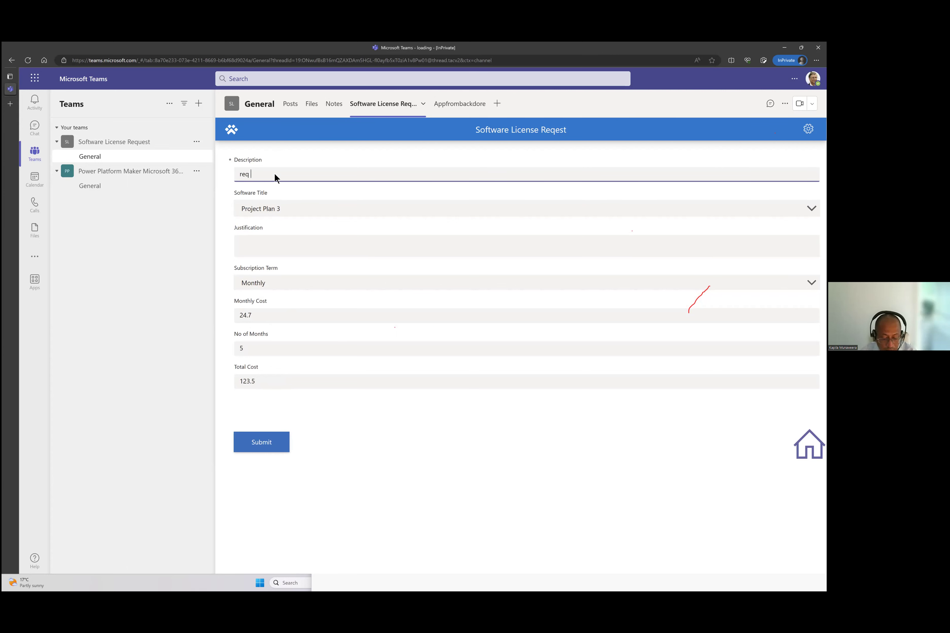
type("for project")
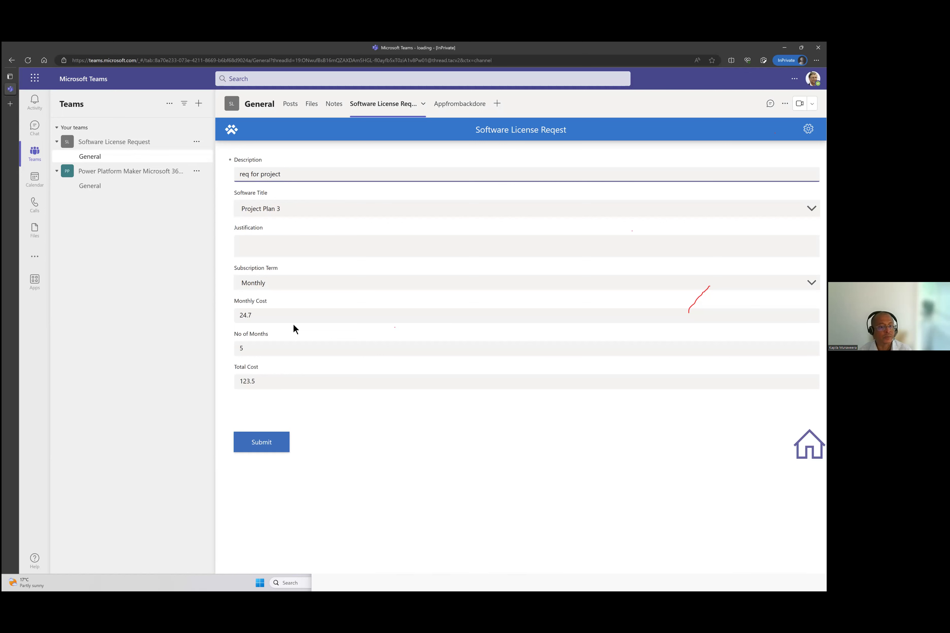
left_click(266, 445)
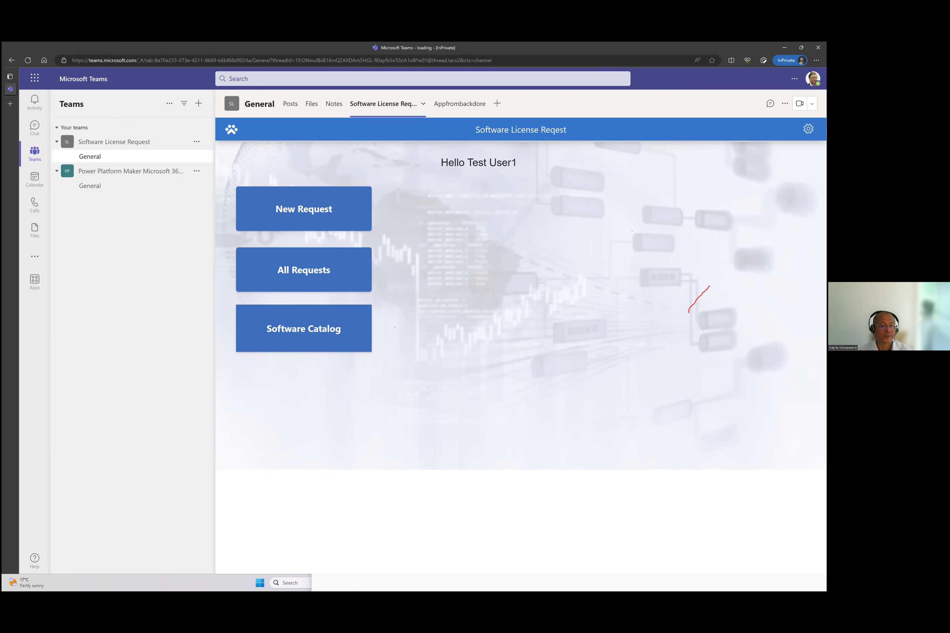
- Look through the pending, approved and rejected requests and the software catalog, and return to the app's home screen
left_click(367, 282)
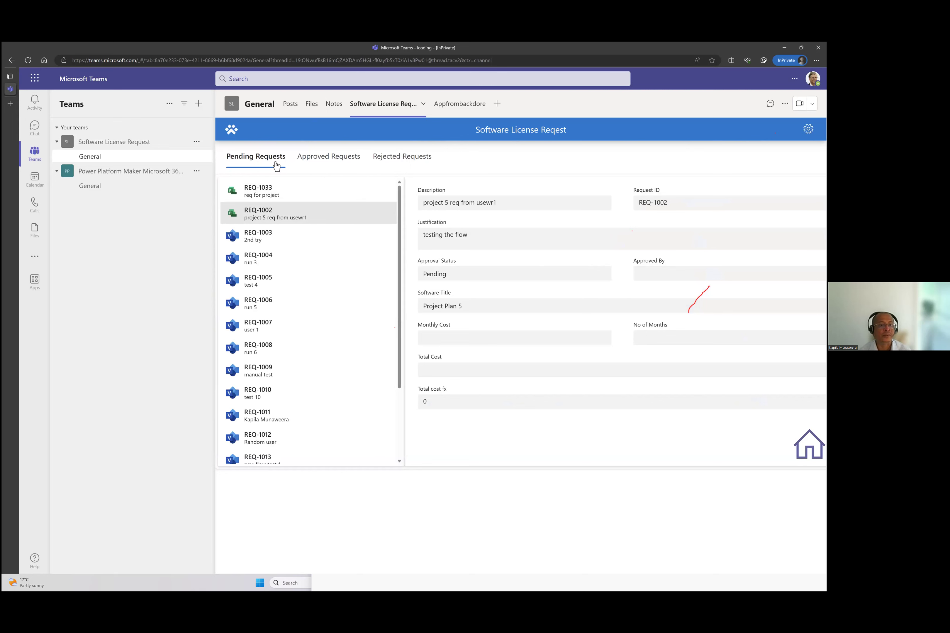
scroll(276, 259, "down", 3)
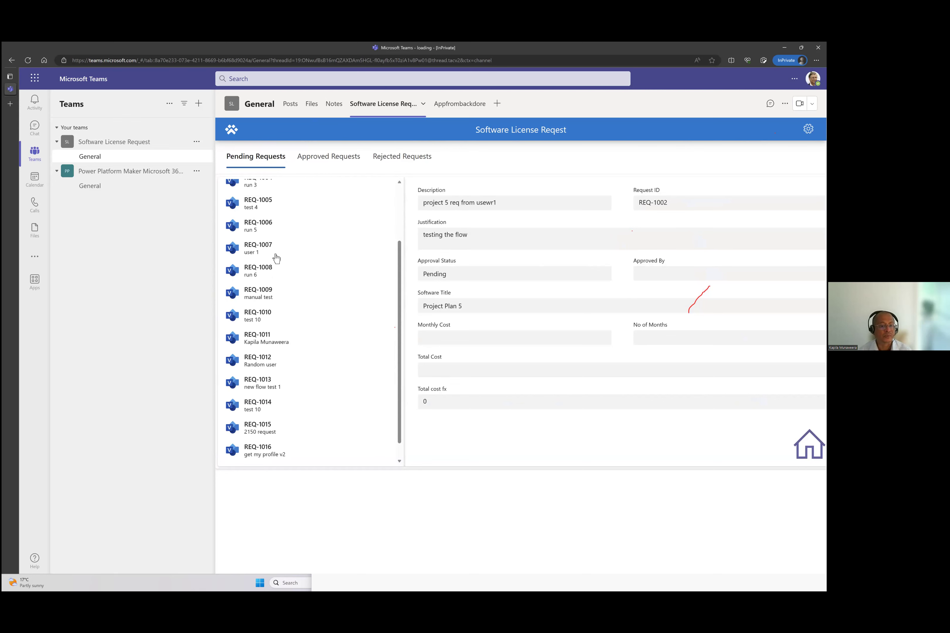
scroll(276, 260, "up", 3)
left_click(326, 159)
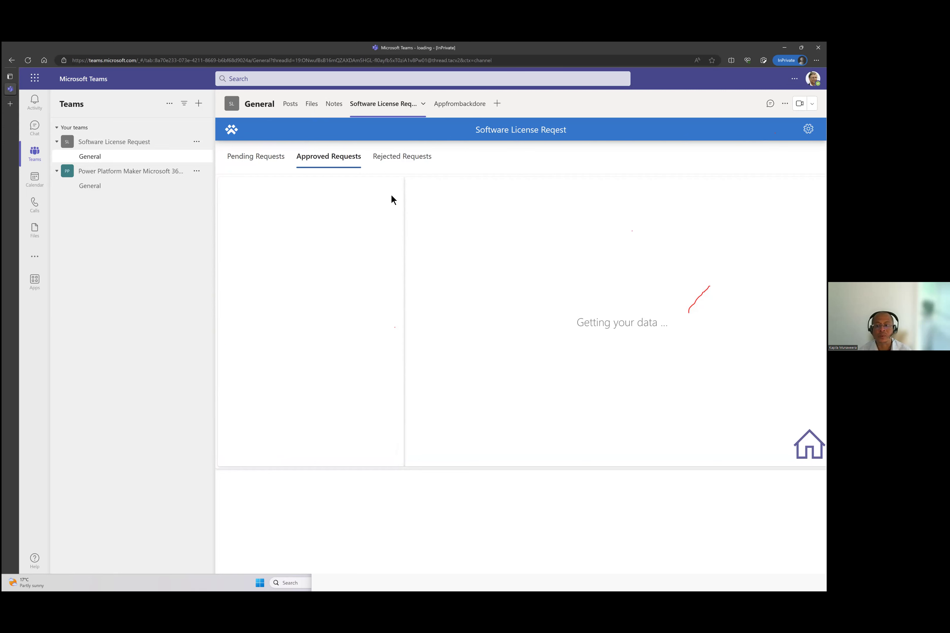
left_click(403, 164)
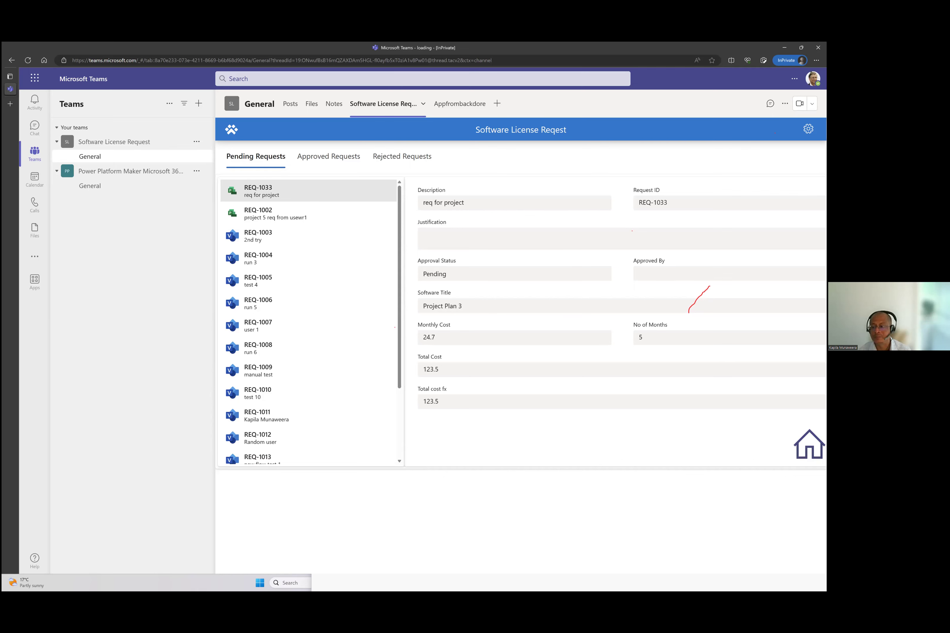
left_click(333, 312)
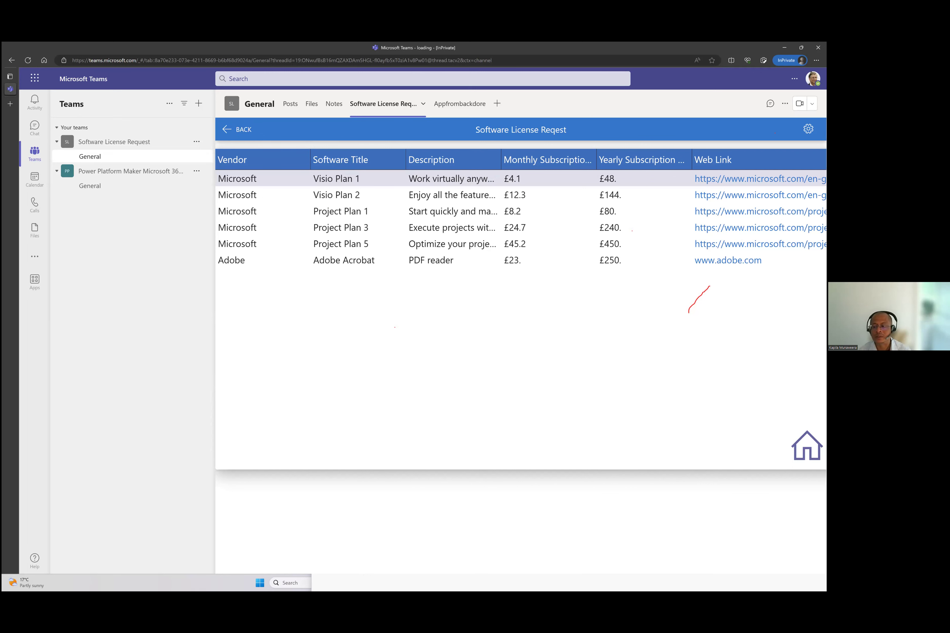
left_click(806, 447)
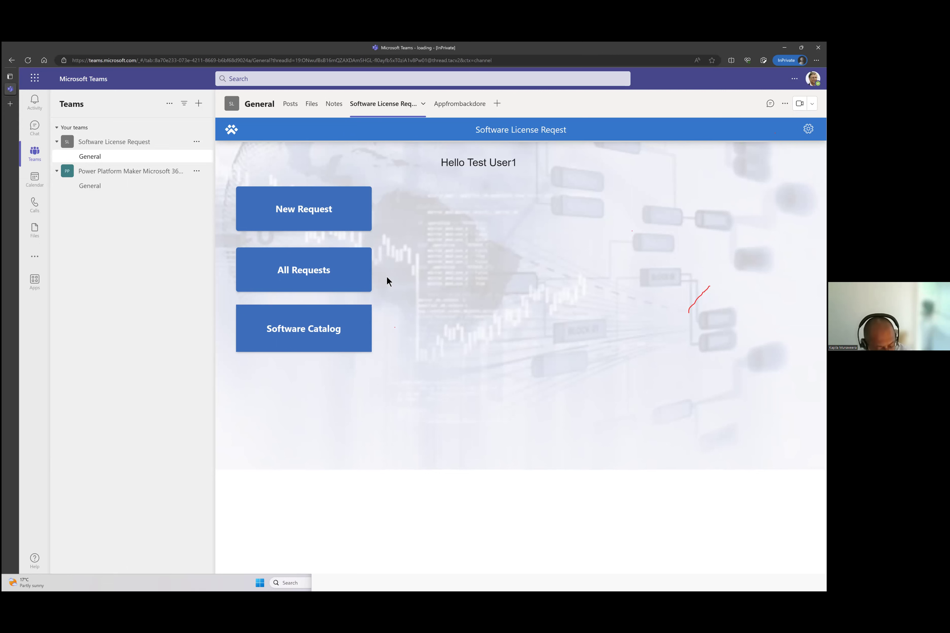
- Switch to the Power Apps maker portal and open the list of tables in the copilot environment
key("alt+Tab")
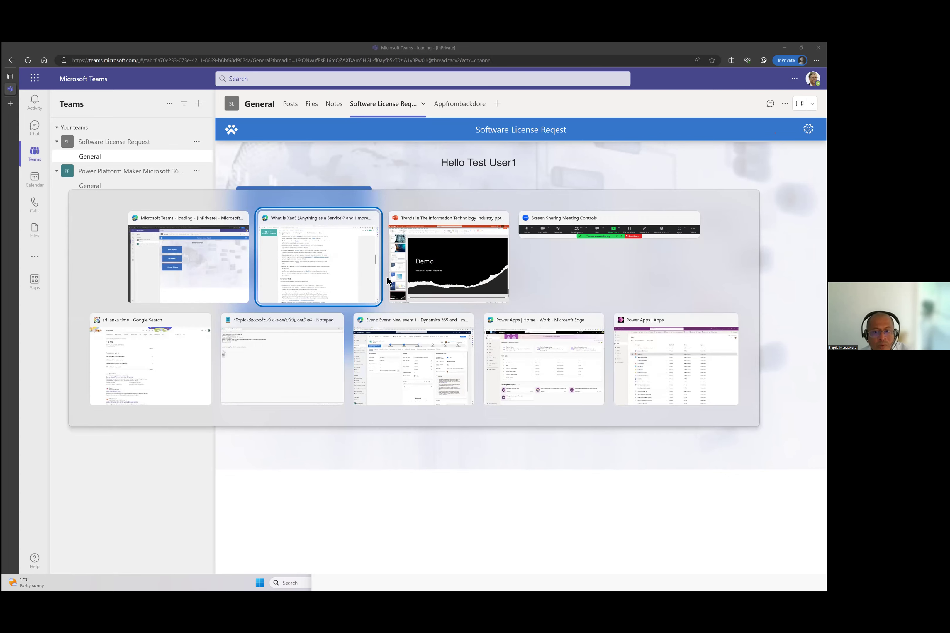
key("alt+Tab")
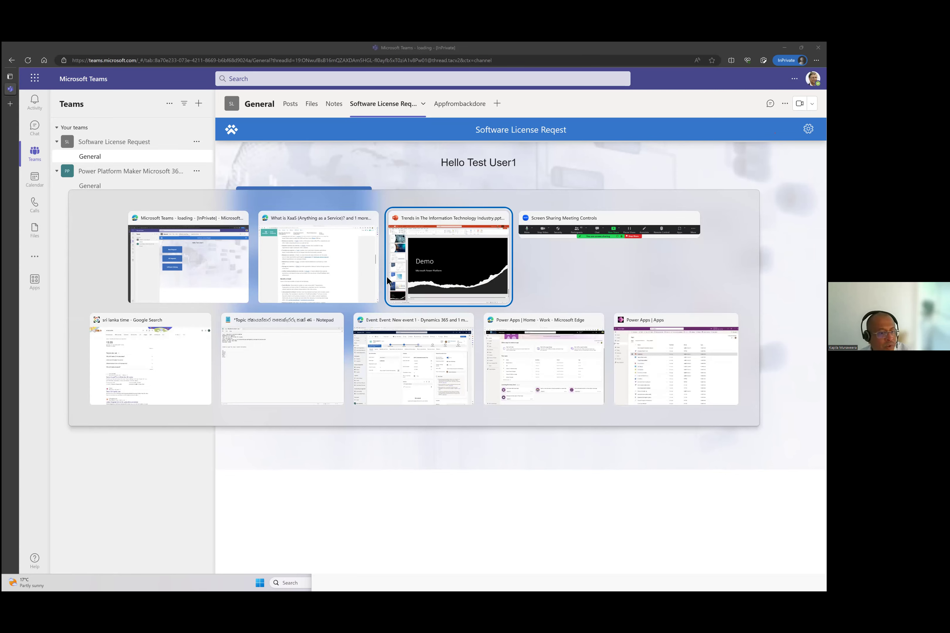
key("alt+Tab")
key("alt+Tab")
key("alt+Tab")
key("alt+Tab")
key("alt+Tab")
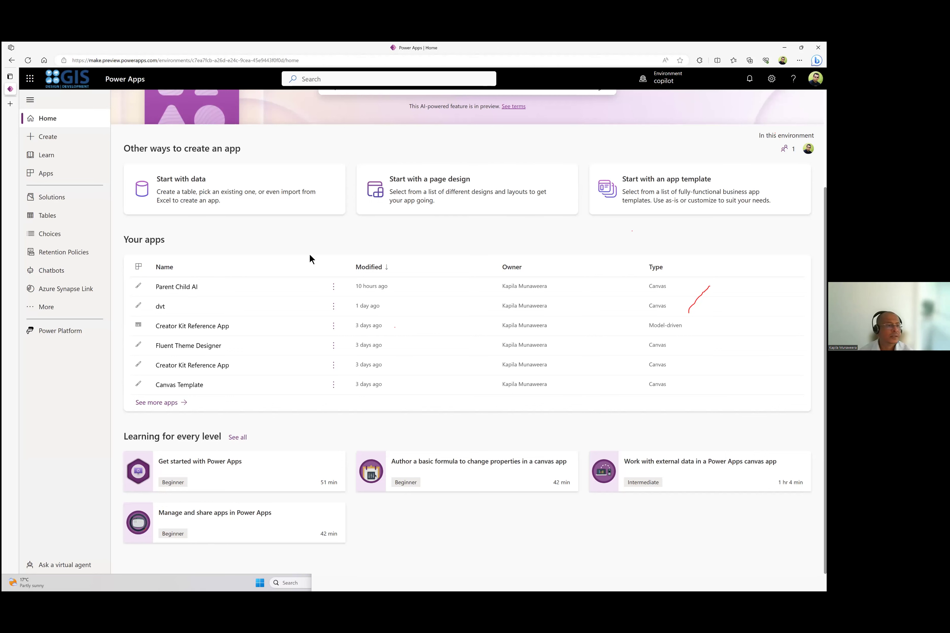
left_click(55, 203)
left_click(52, 217)
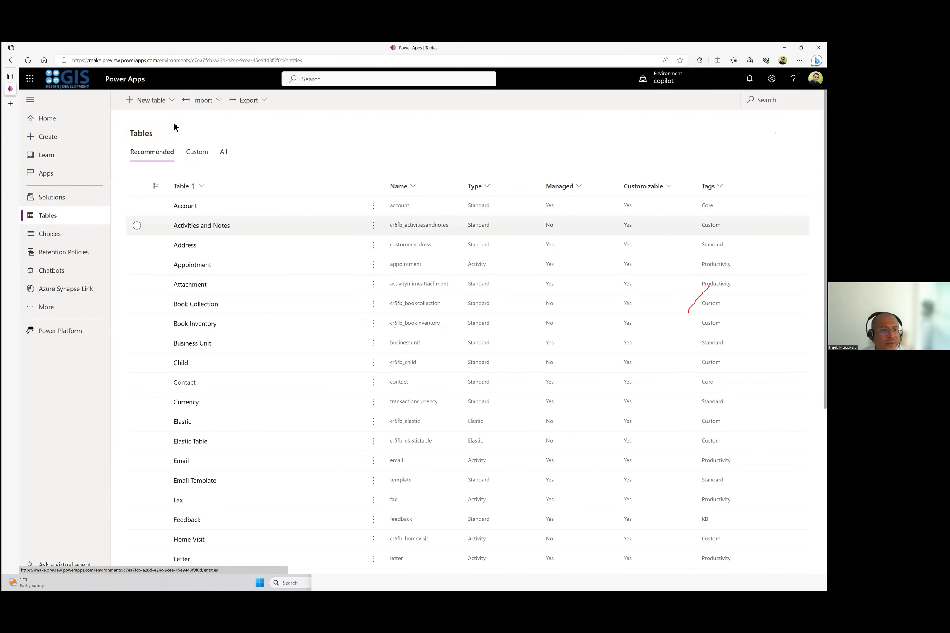
- Create a new table with the display name Record
left_click(170, 101)
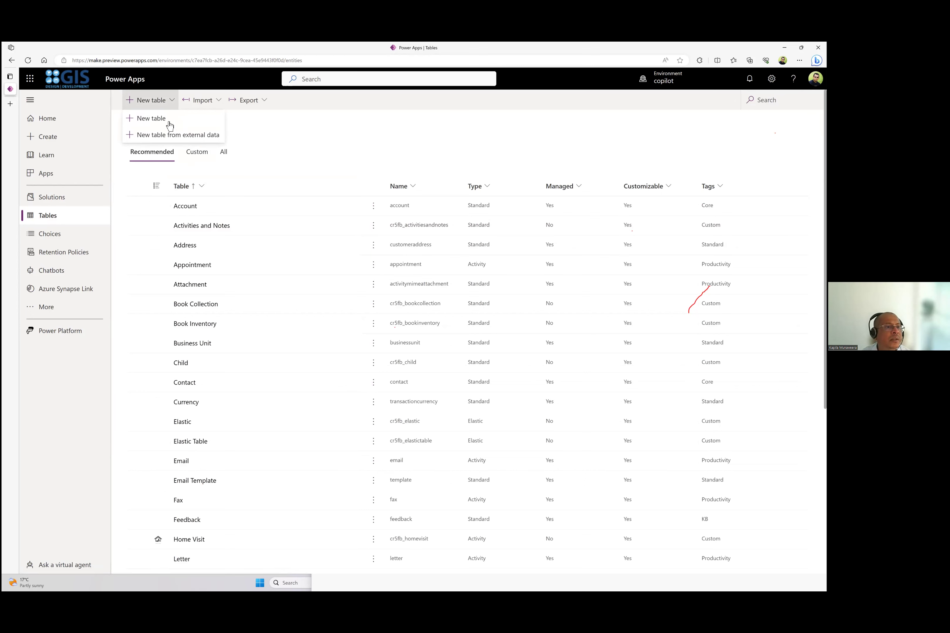
left_click(167, 119)
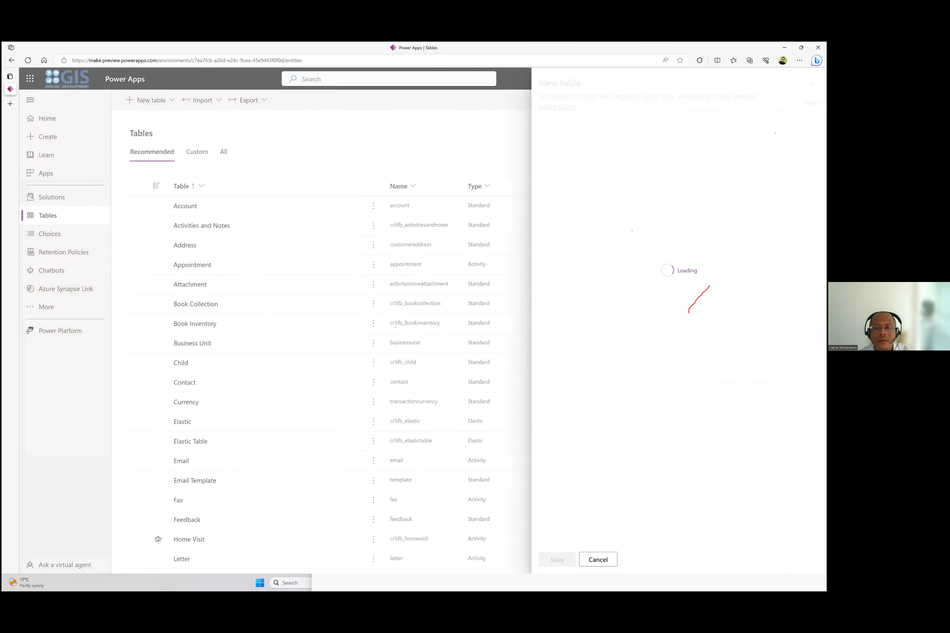
type("Re")
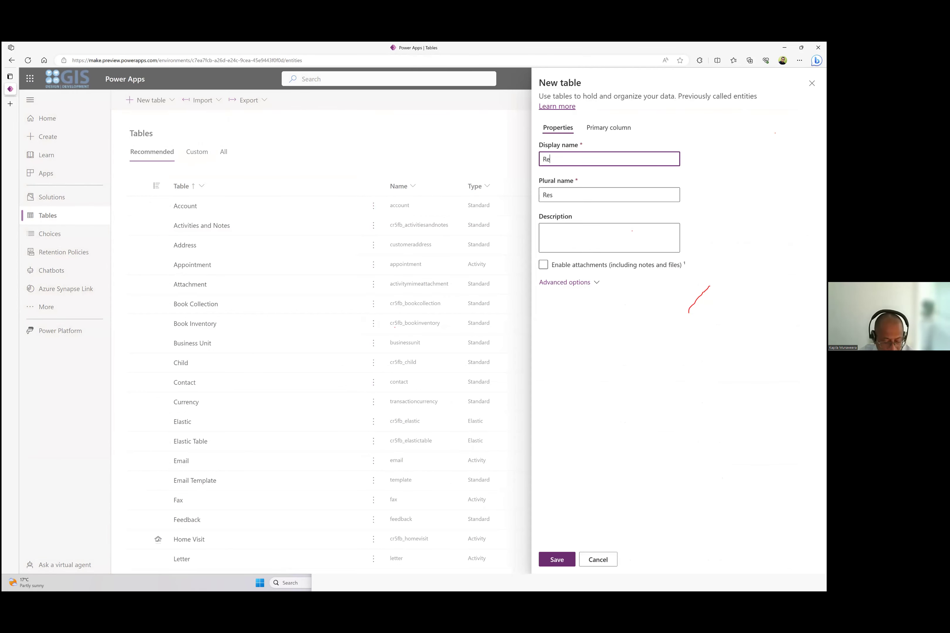
type("cord")
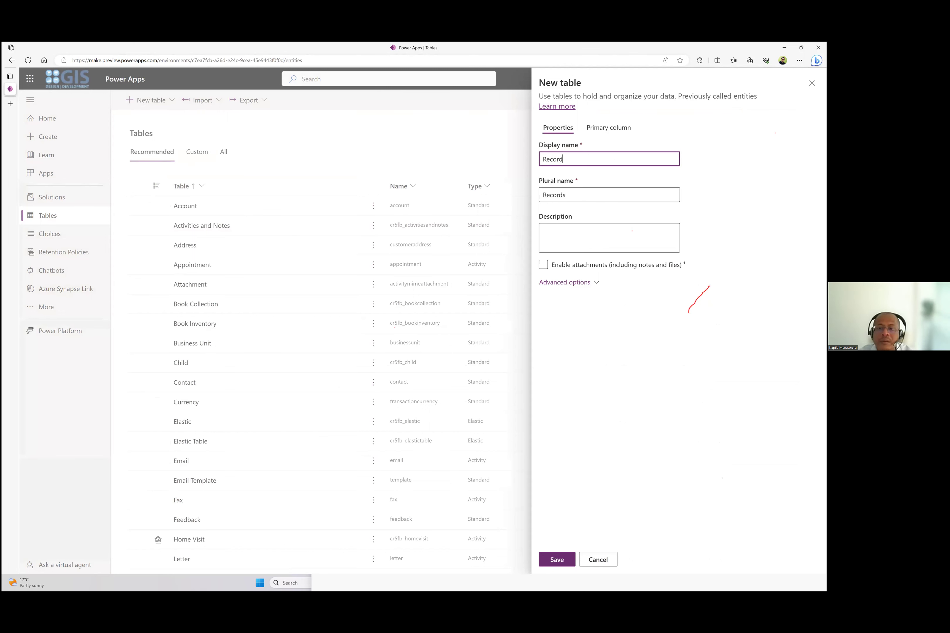
key("Return")
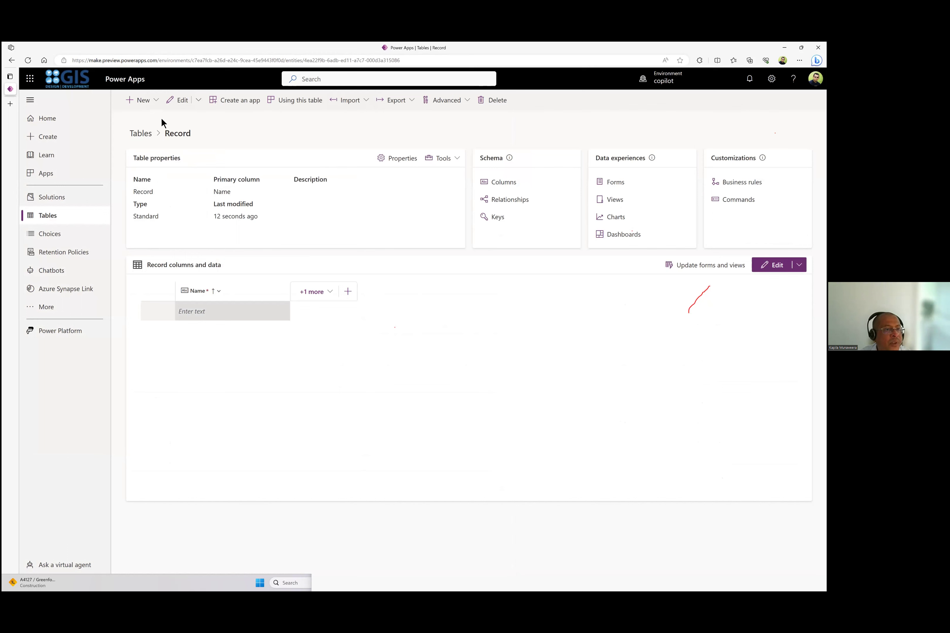
- Add an Artist column to the Record table as a single line of text and save it
left_click(160, 105)
left_click(159, 136)
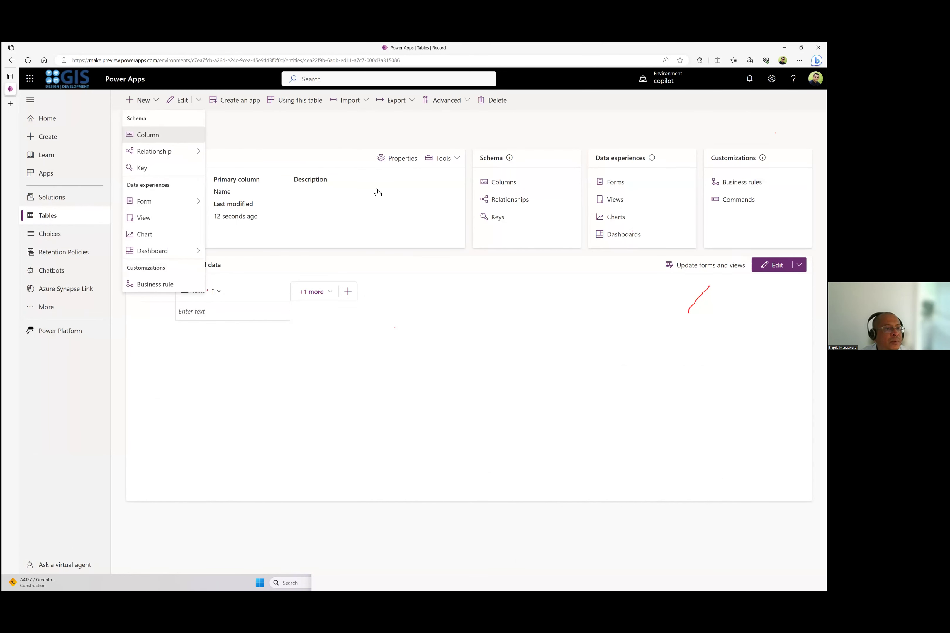
type("A")
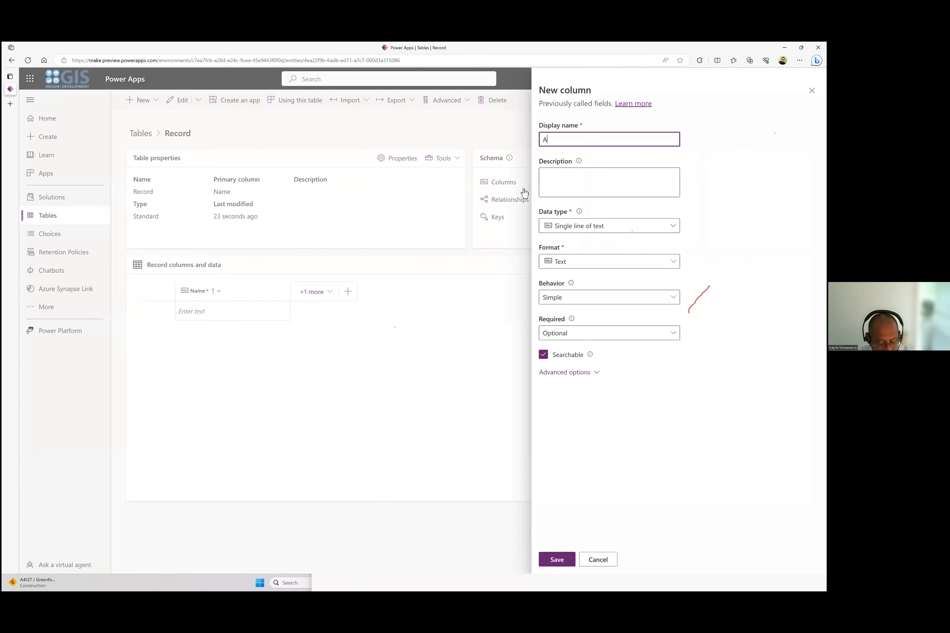
type("rtist")
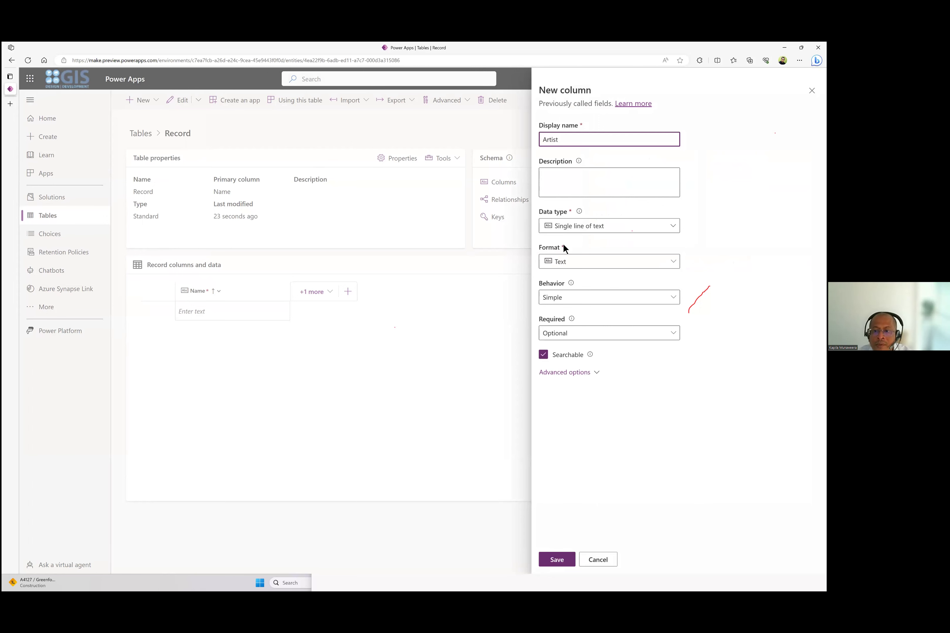
left_click(557, 560)
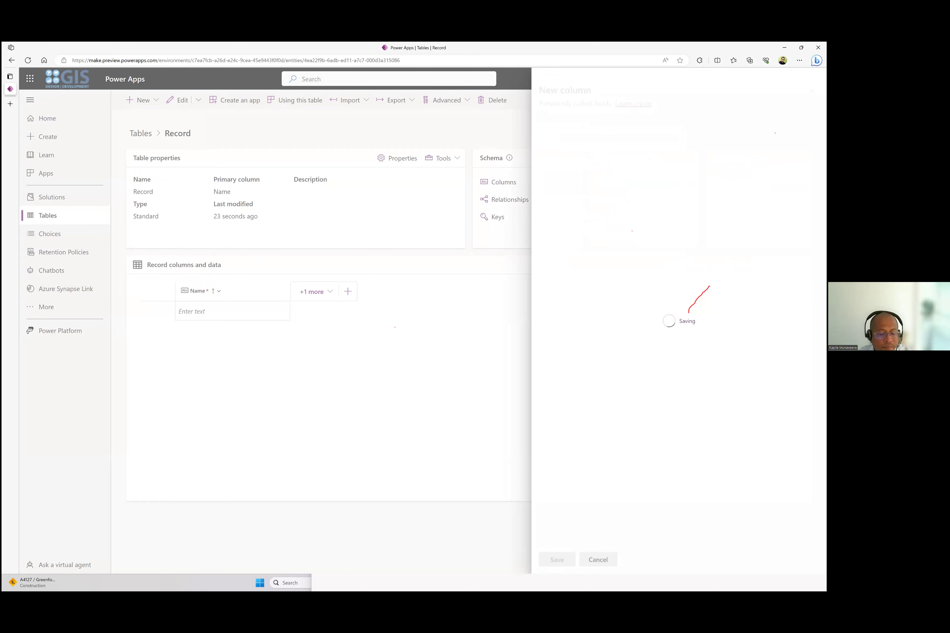
- Switch to the Notepad notes and copy the column name Album
key("alt+Tab")
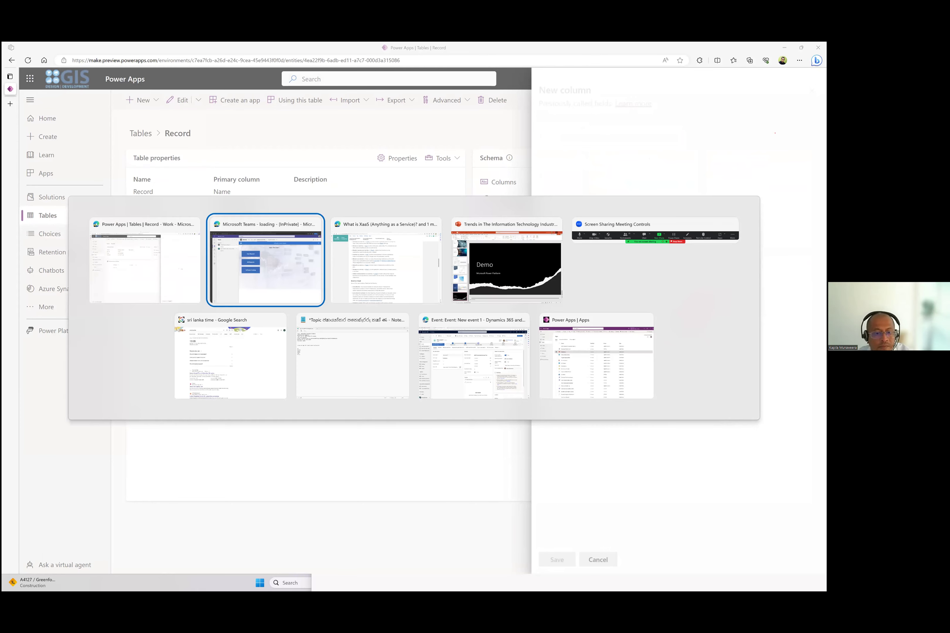
key("alt+Tab")
key("alt+Tab")
key("alt+Tab")
key("alt+Tab")
key("alt+Tab")
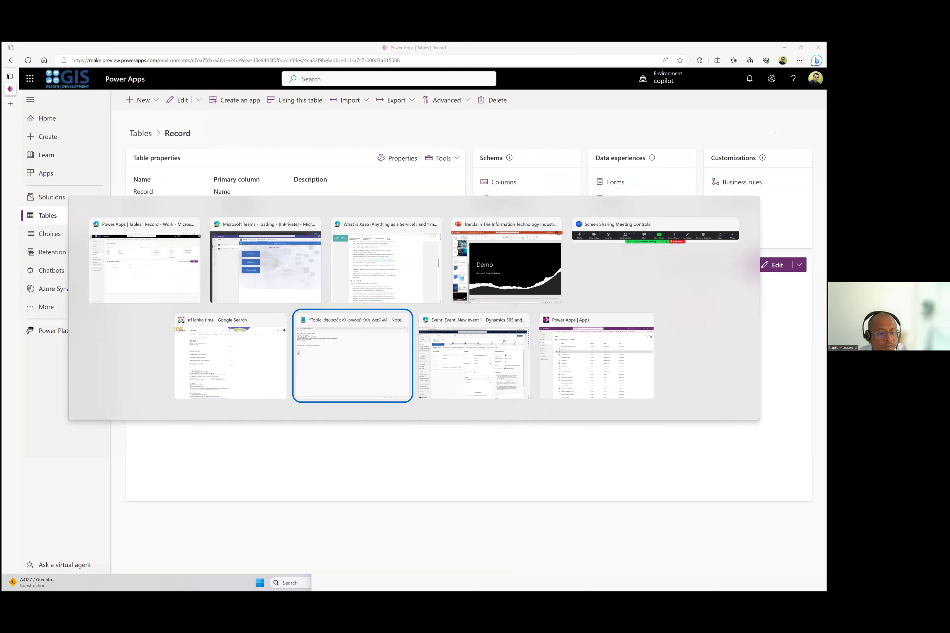
key("shift+End")
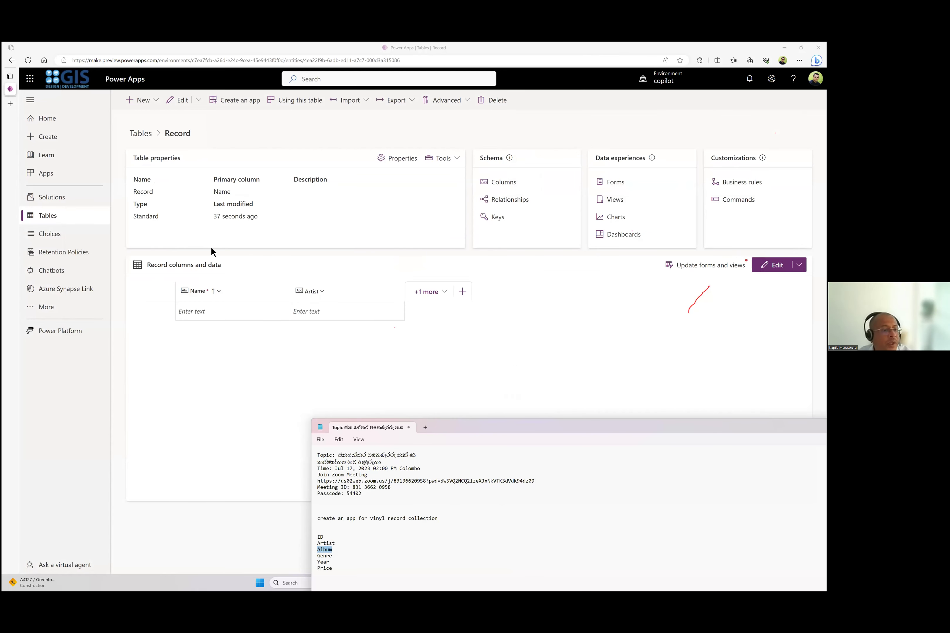
- Back in Power Apps, add an Album column to the Record table as a single line of text and save it
left_click(150, 105)
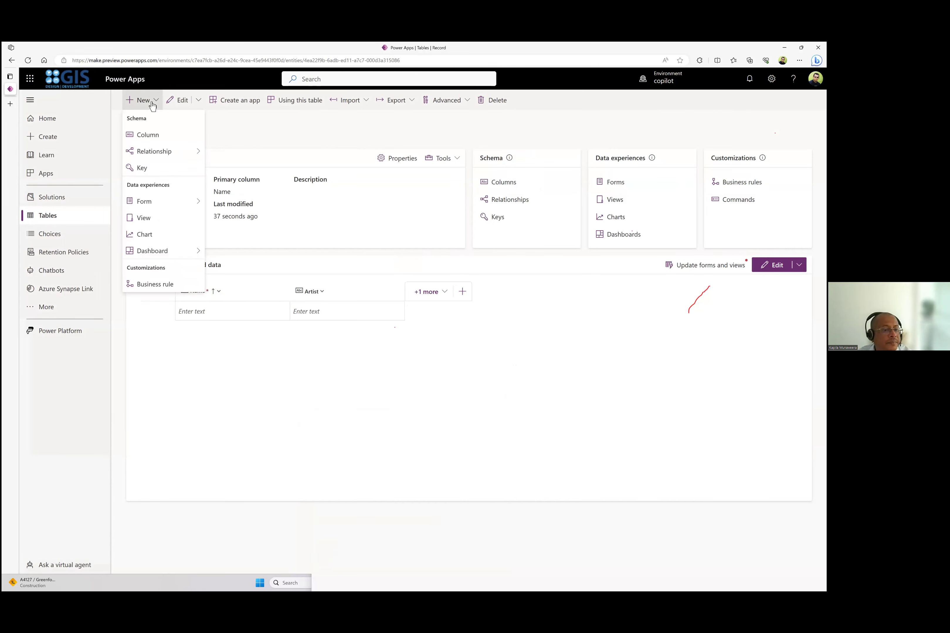
left_click(152, 139)
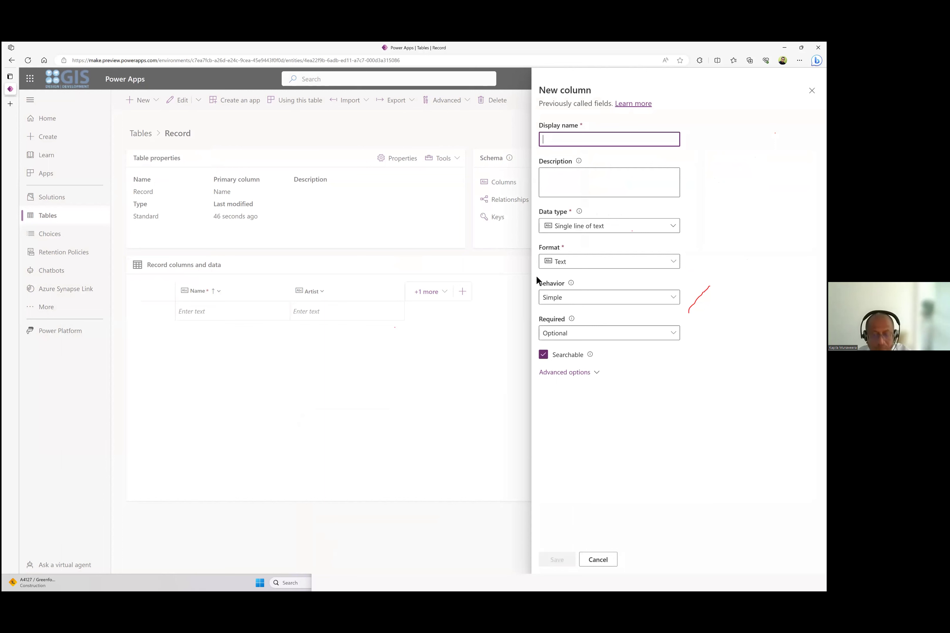
type("Album")
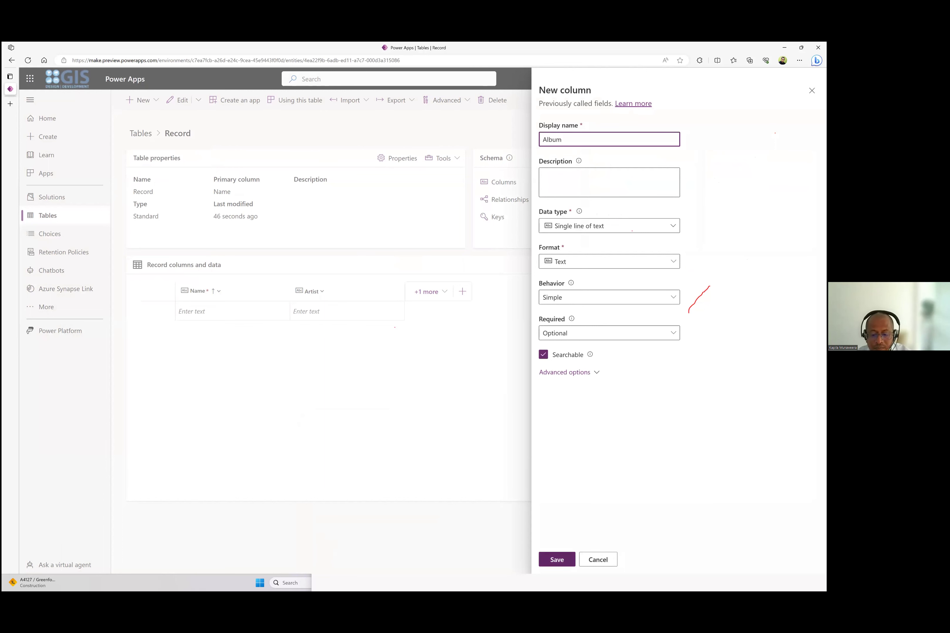
key("Return")
- Switch to the Notepad notes, copy the column name Year, and return to the Record table in Power Apps
key("alt+Tab")
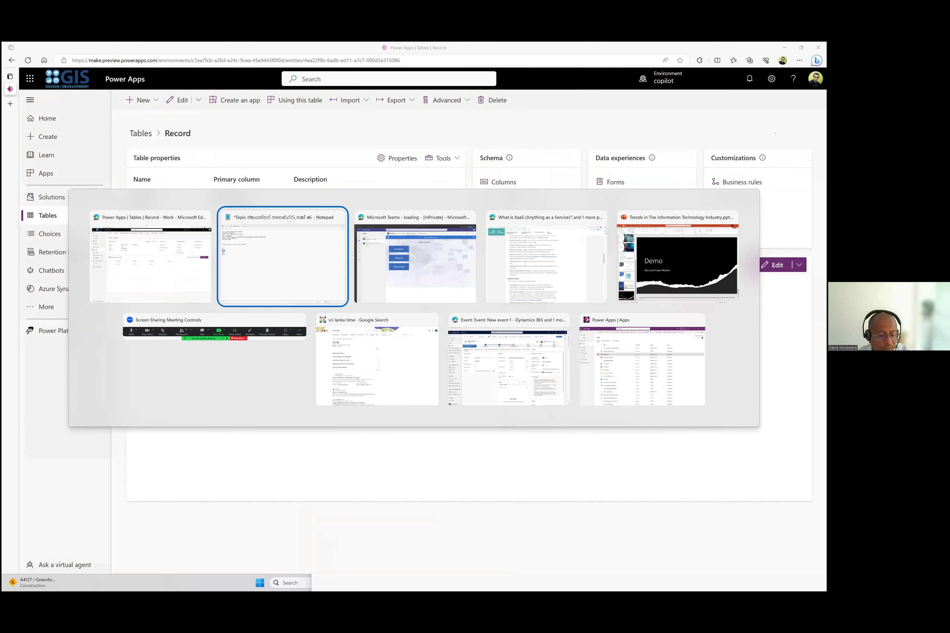
mouse_move(320, 562)
left_mouse_down()
mouse_move(329, 563)
mouse_move(317, 562)
left_mouse_up()
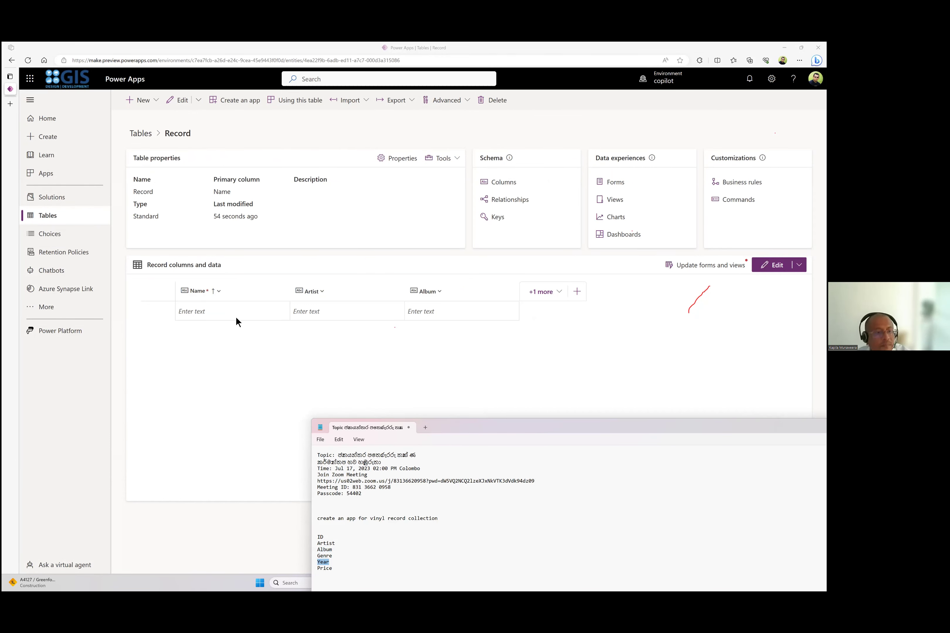
key("alt+Tab")
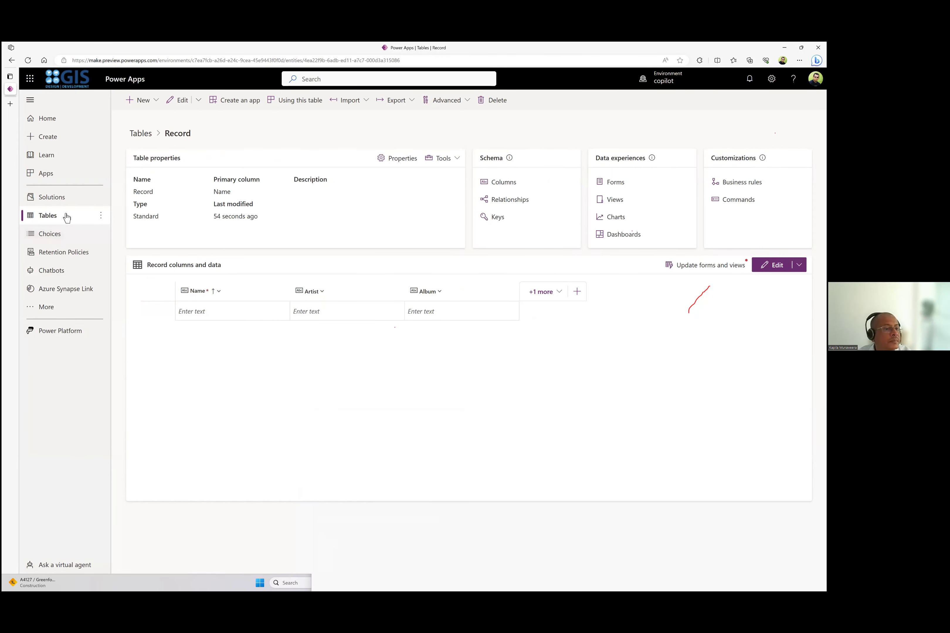
- Search the environment's list of tables for "record" and open the Record table from there
left_click(67, 216)
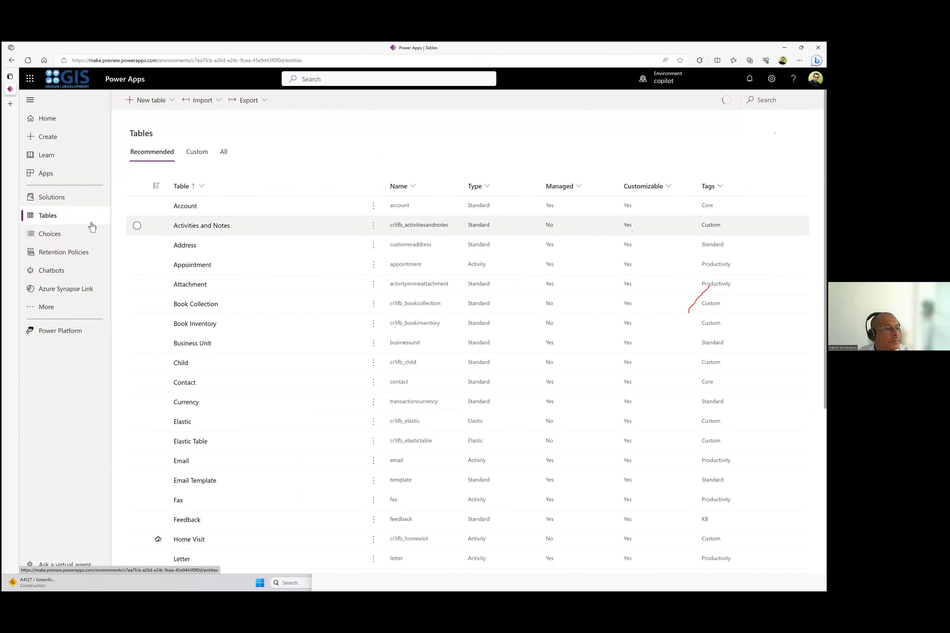
scroll(165, 292, "down", 2)
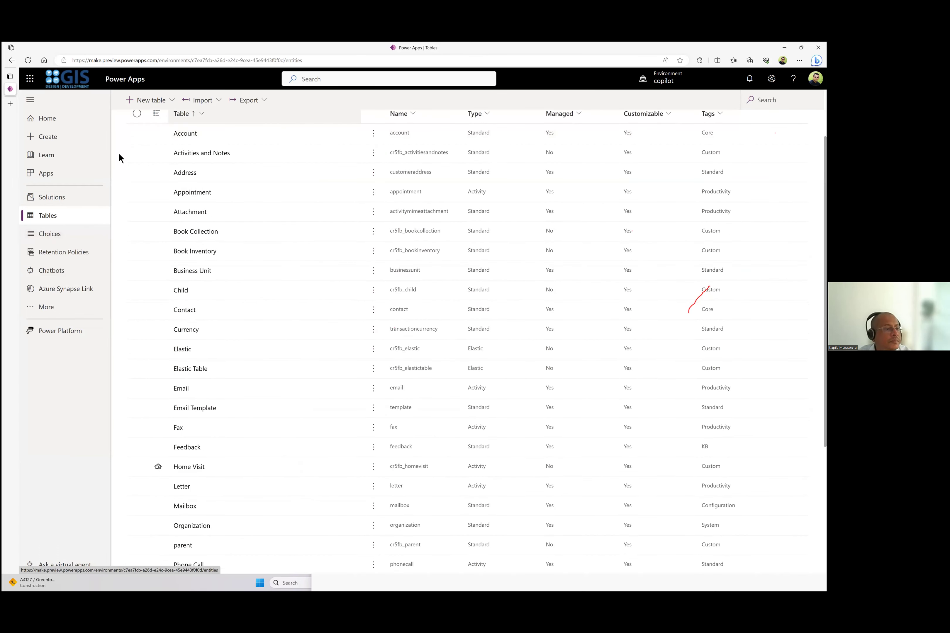
scroll(334, 234, "up", 2)
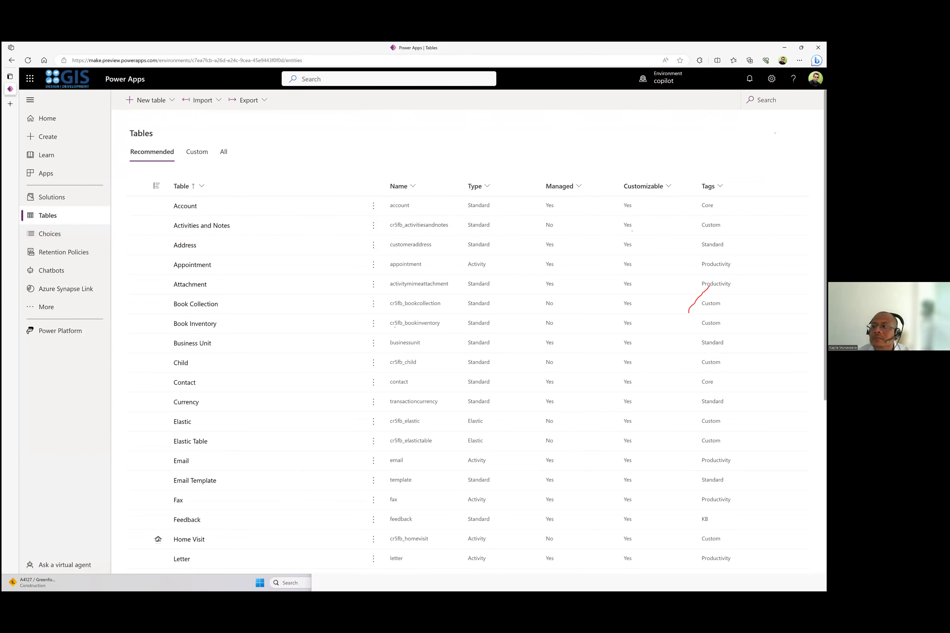
left_click(764, 100)
type("record")
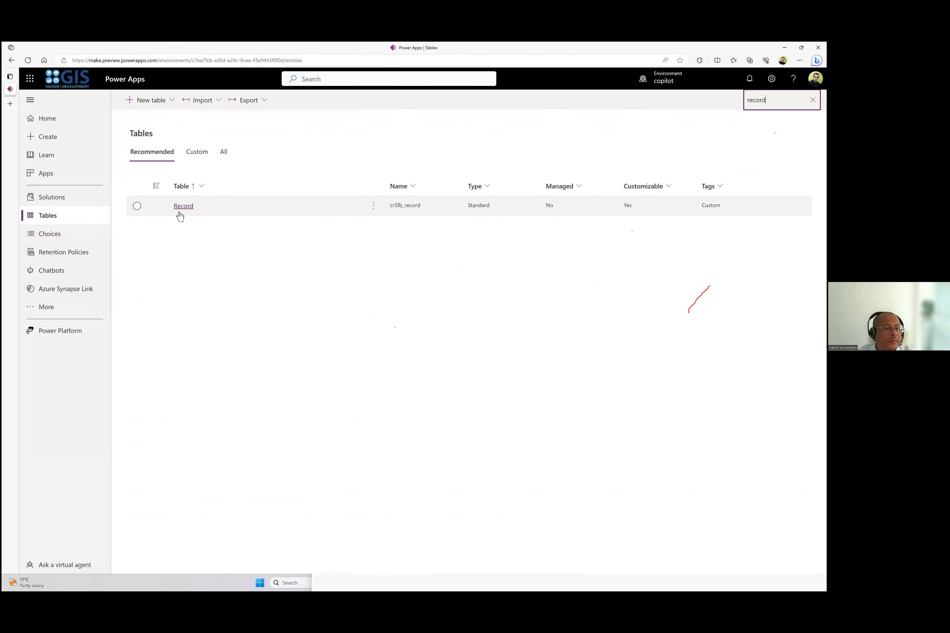
left_click(180, 215)
left_click(181, 209)
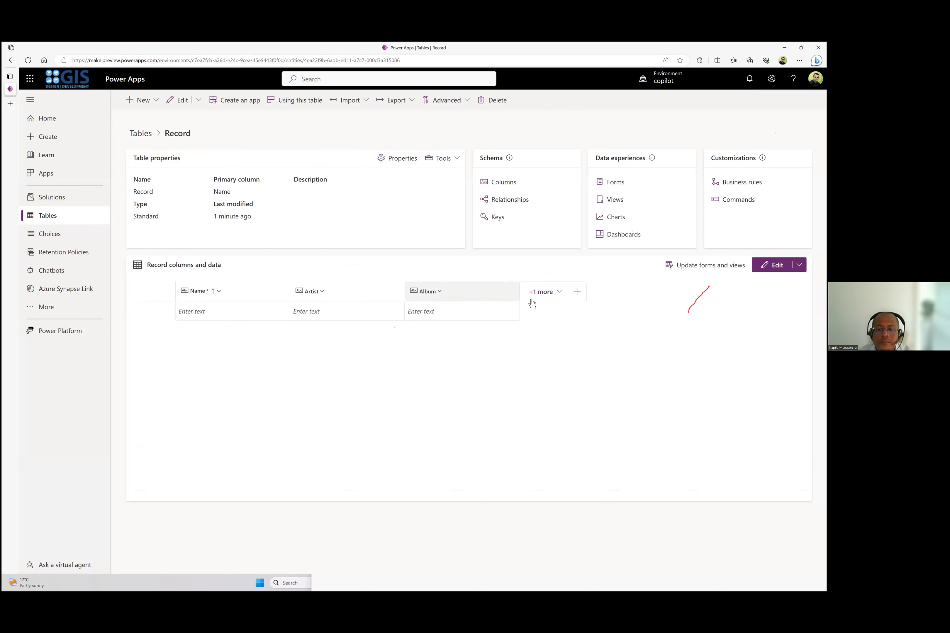
- Add a Year column to the Record table with the whole number data type and save it
left_click(547, 295)
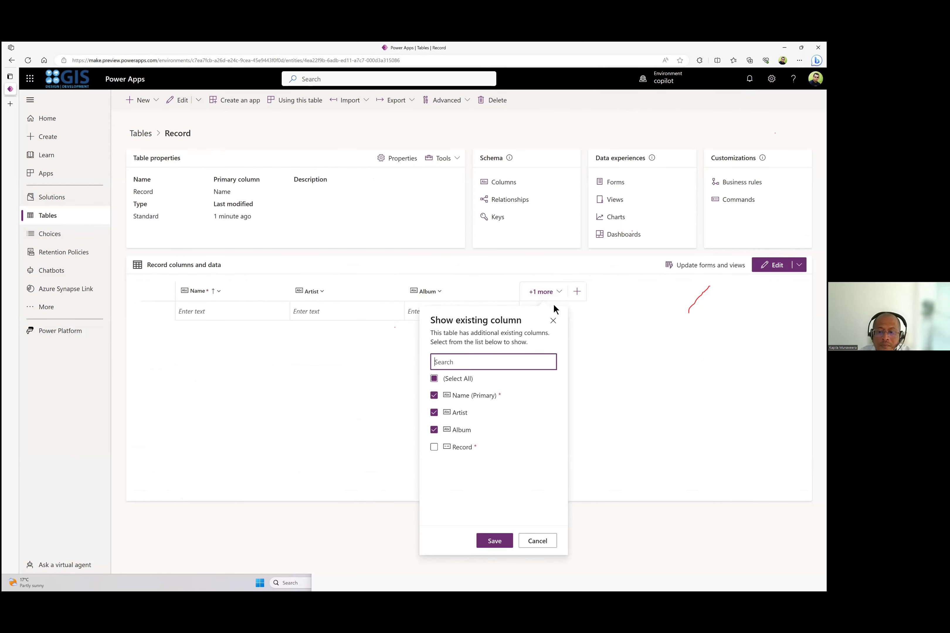
left_click(579, 296)
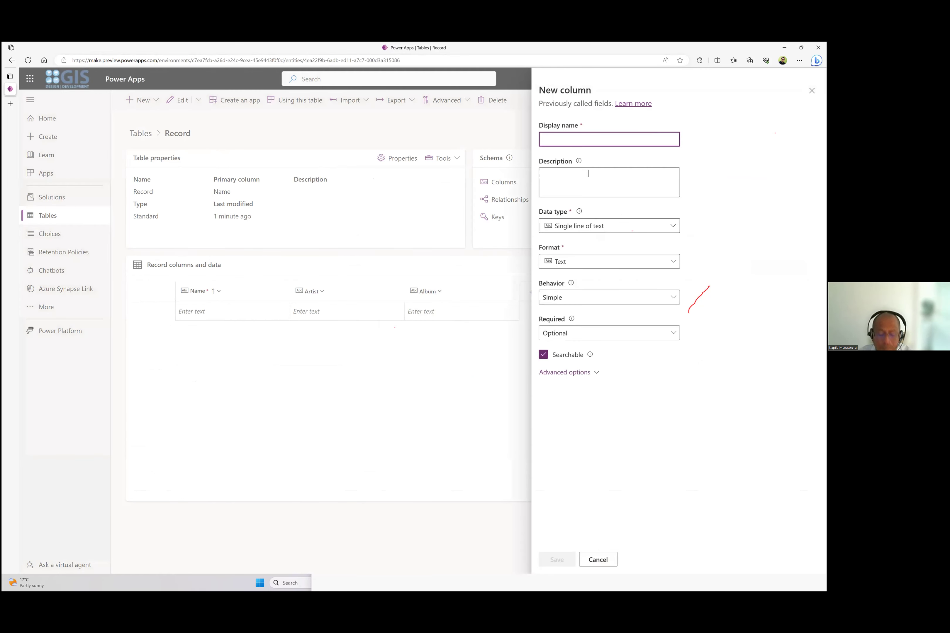
type("Year")
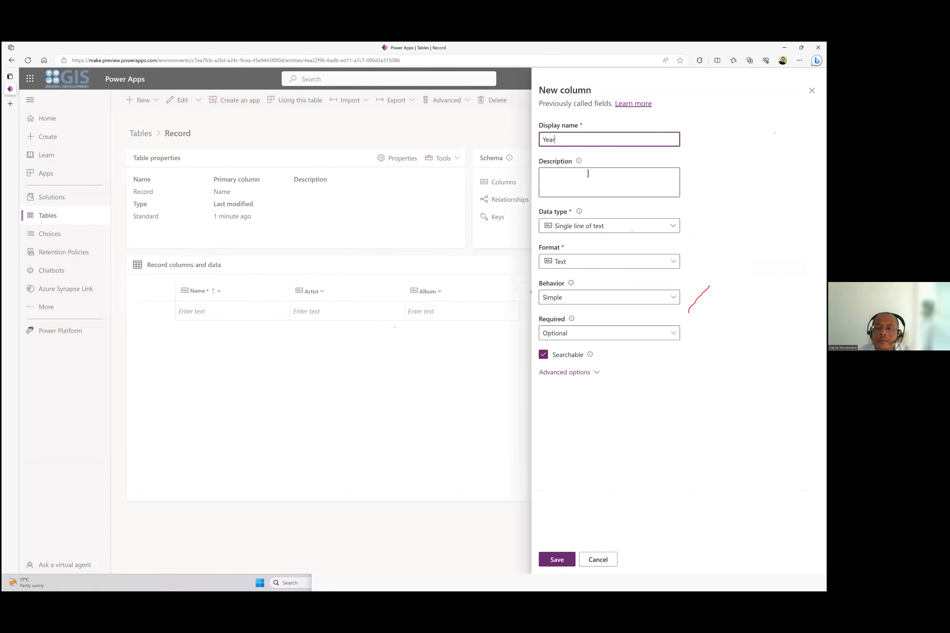
left_click(589, 226)
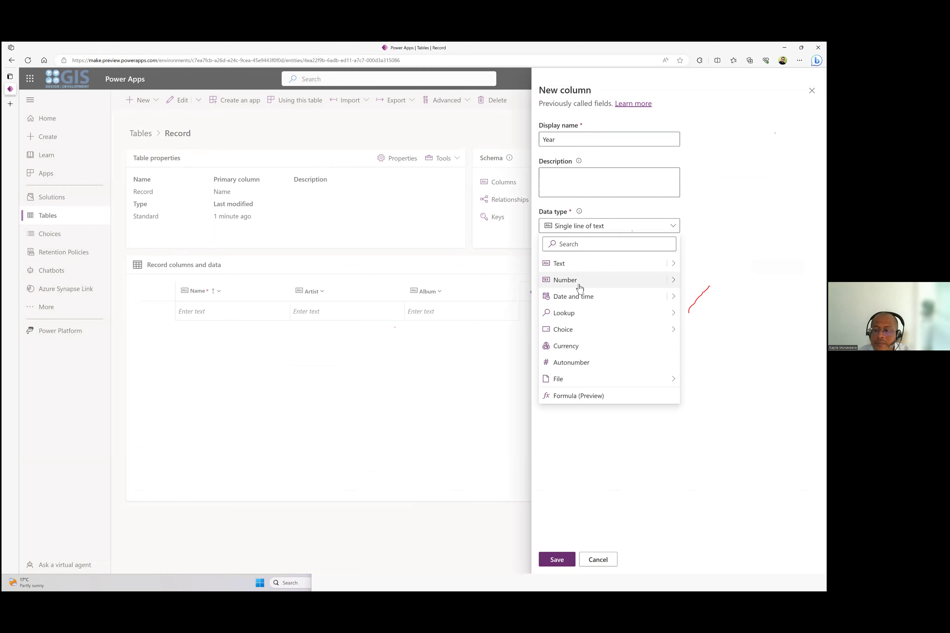
left_click(573, 280)
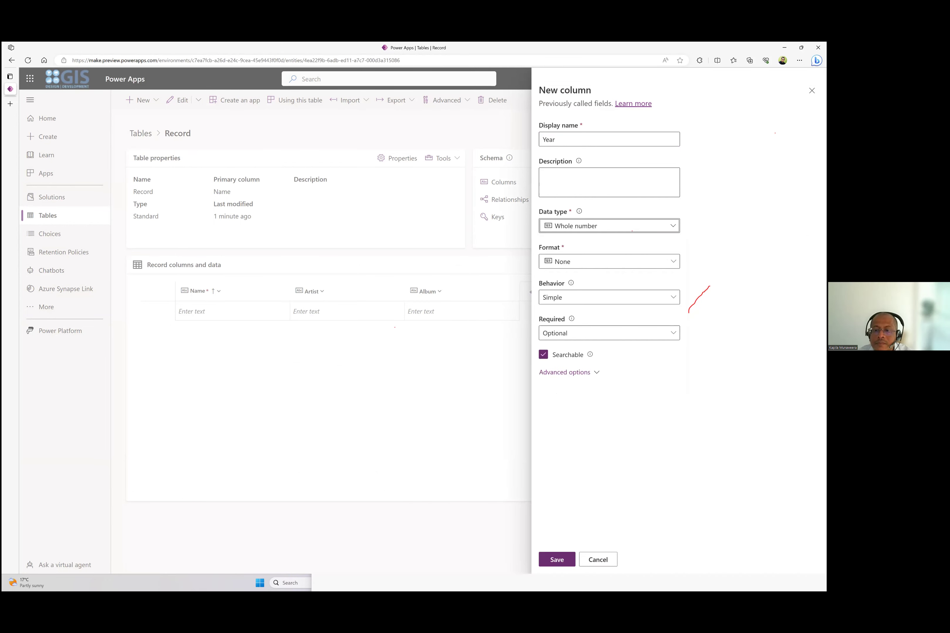
key("Return")
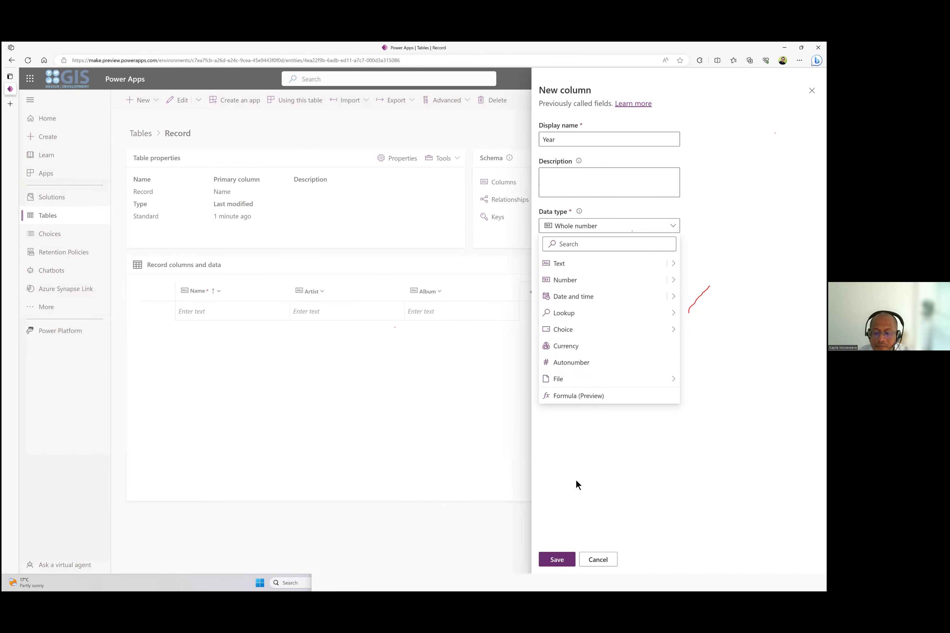
left_click(574, 485)
left_click(557, 560)
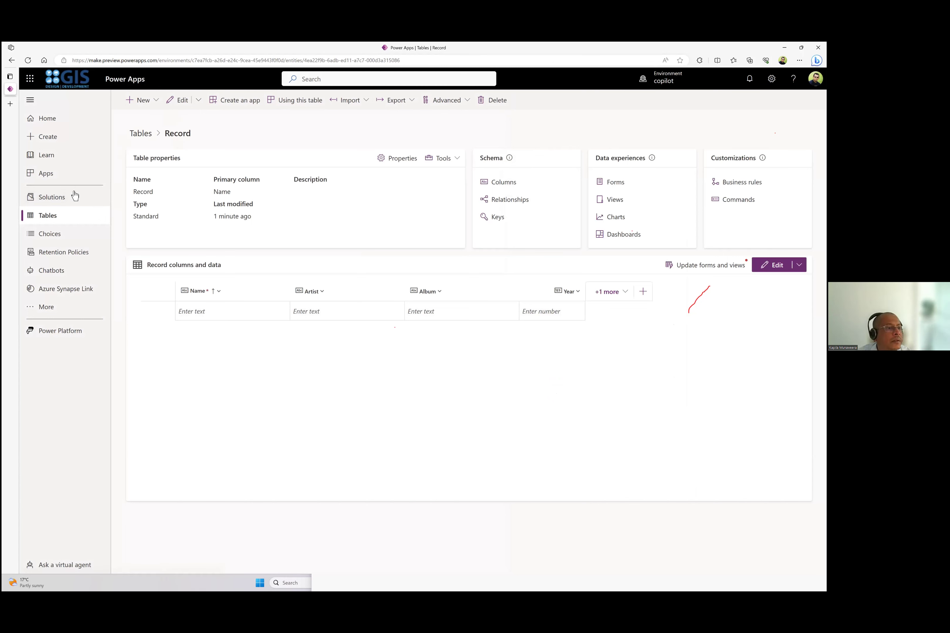
- Create a new model-driven app named "record collection" from the environment's list of apps
left_click(69, 200)
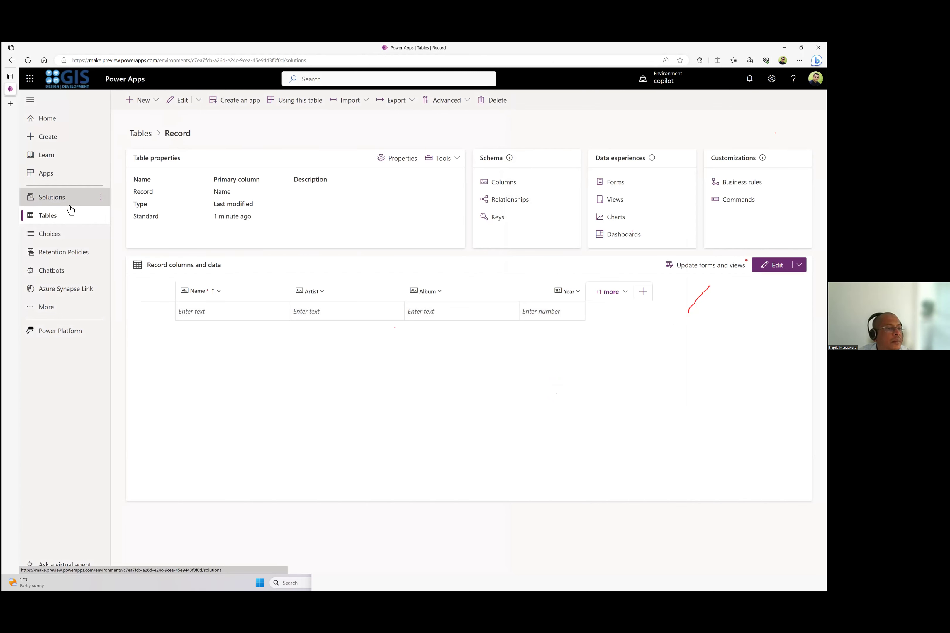
left_click(67, 176)
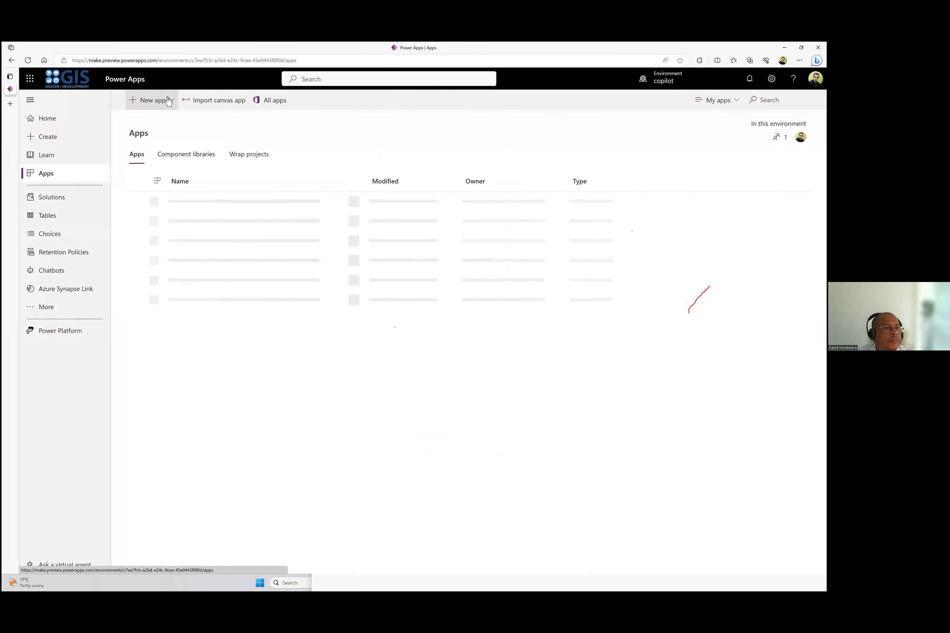
left_click(168, 101)
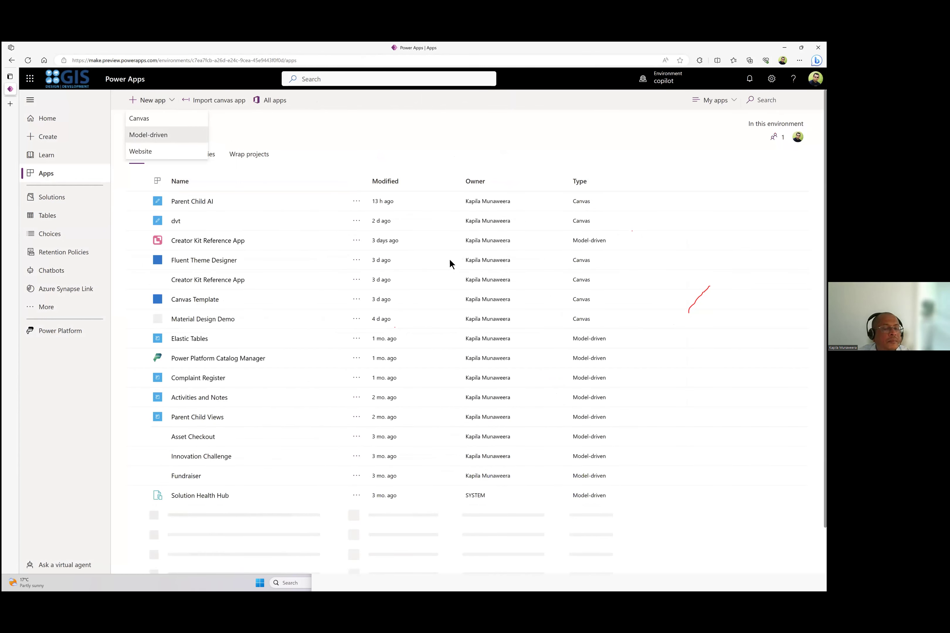
key("Return")
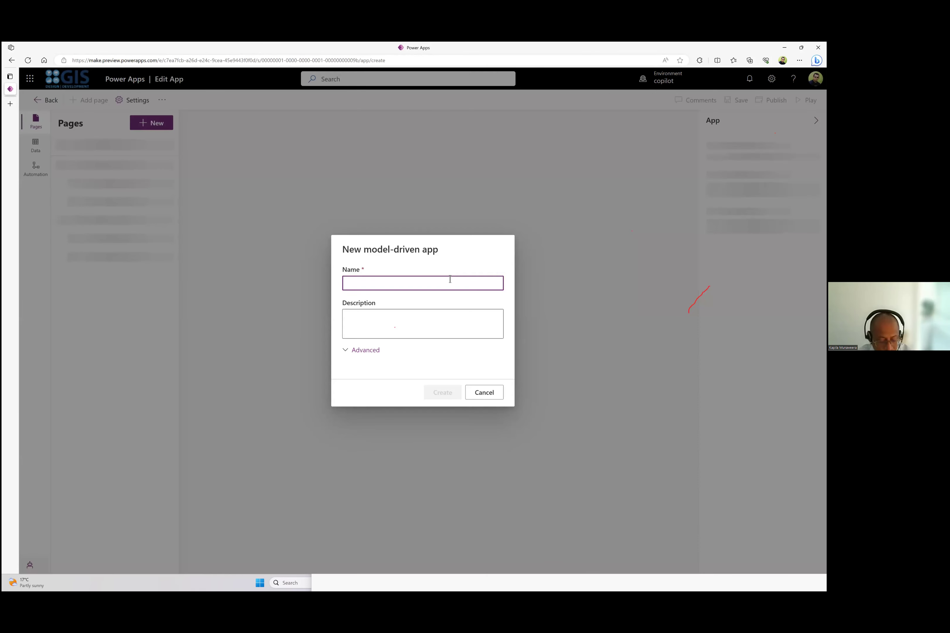
type("record collection")
left_click(449, 396)
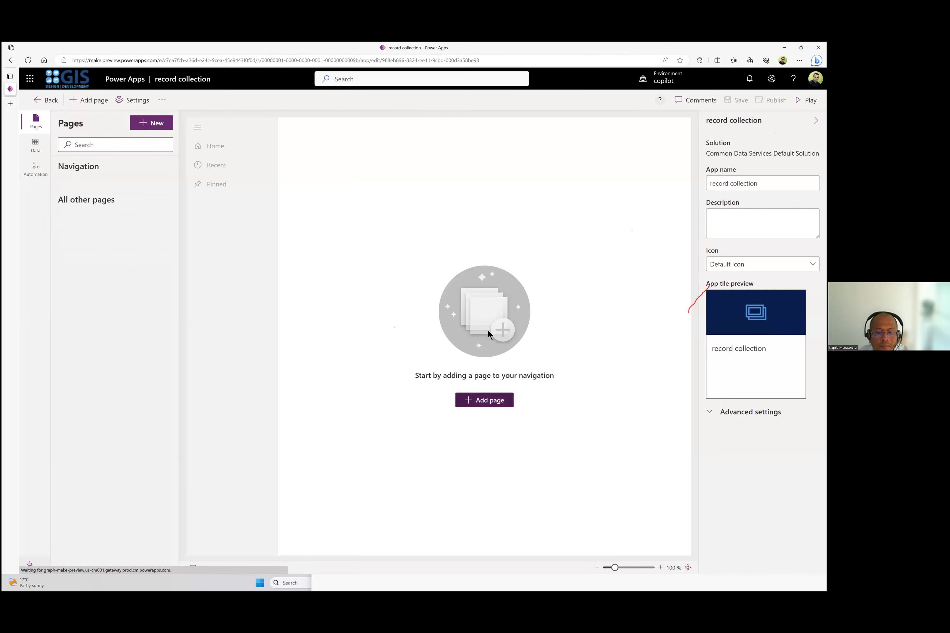
- Add a Dataverse table page based on the existing Record table to the app, shown in navigation
left_click(488, 329)
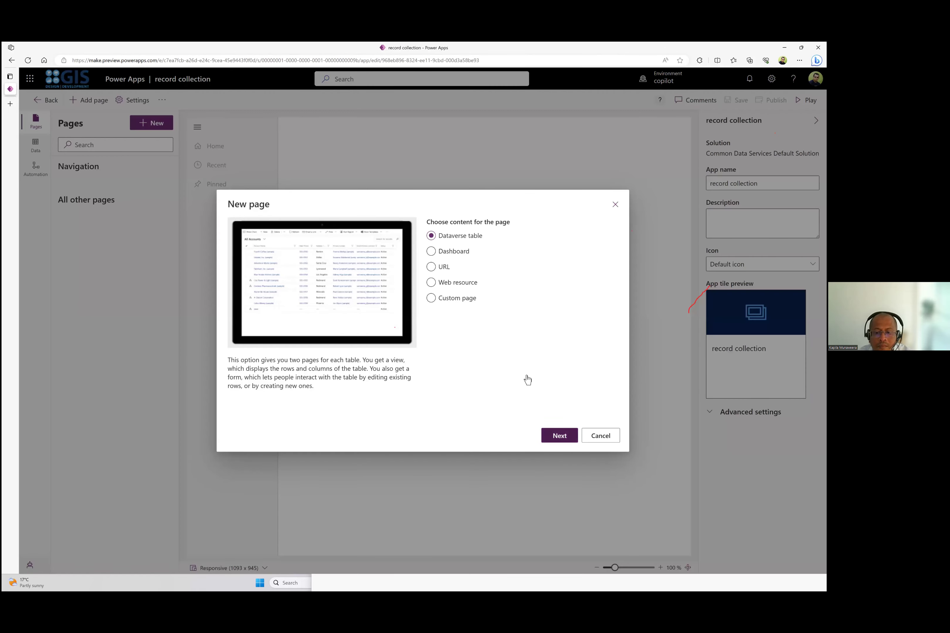
left_click(479, 295)
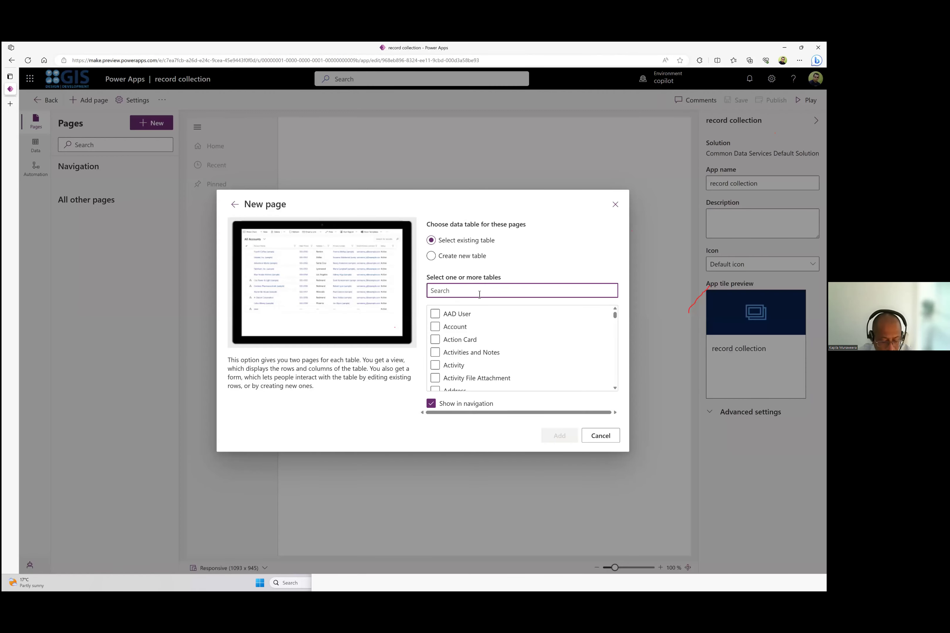
type("record")
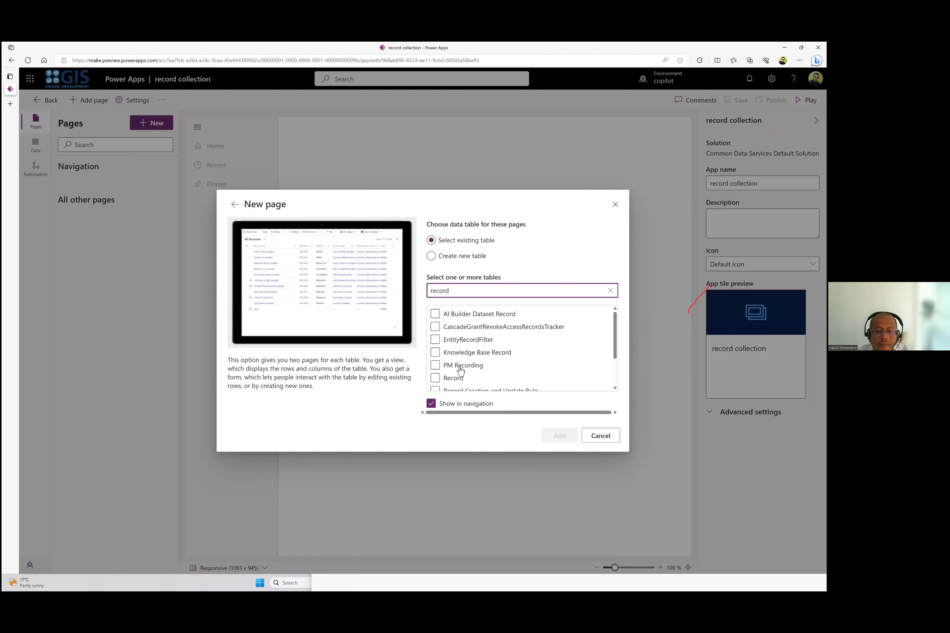
left_click(435, 378)
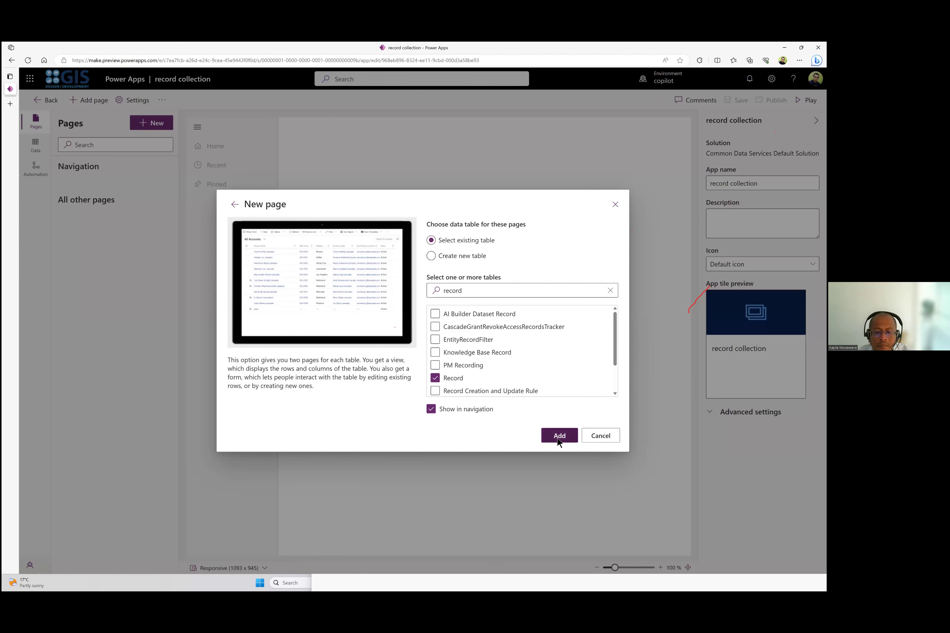
left_click(557, 437)
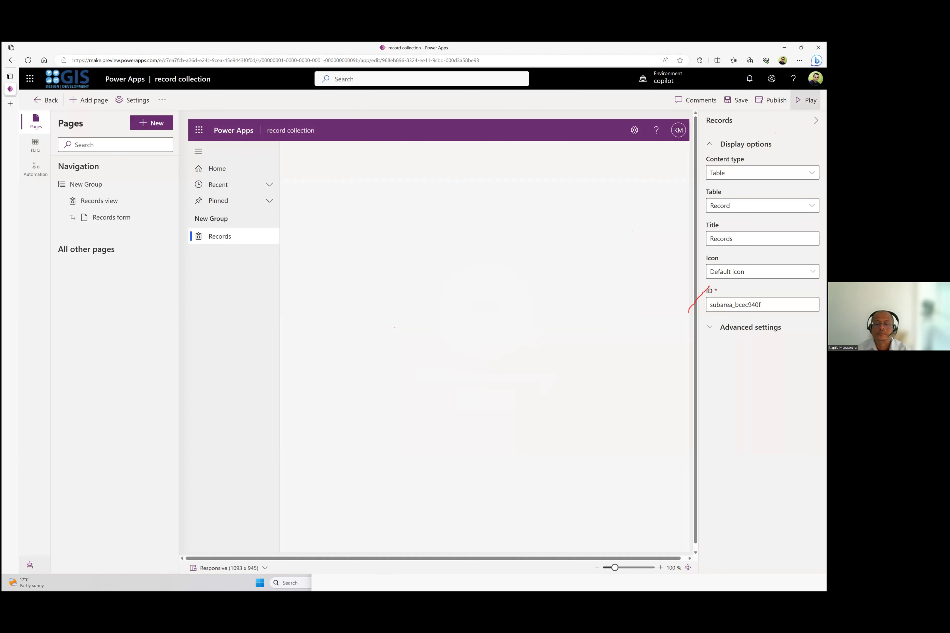
- Save and publish the app to play it, and go back through the app designer to the list of apps
left_click(806, 100)
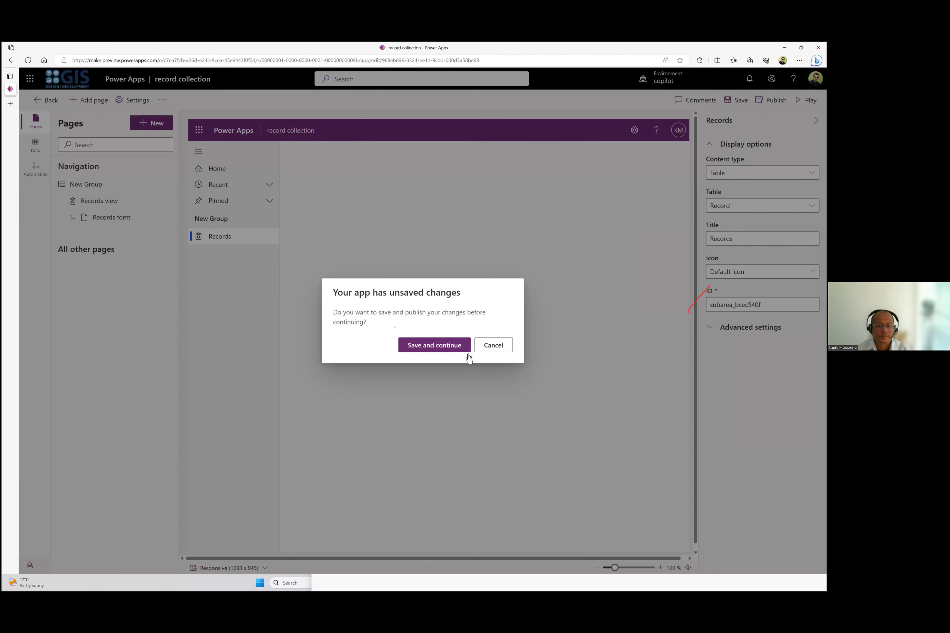
left_click(458, 348)
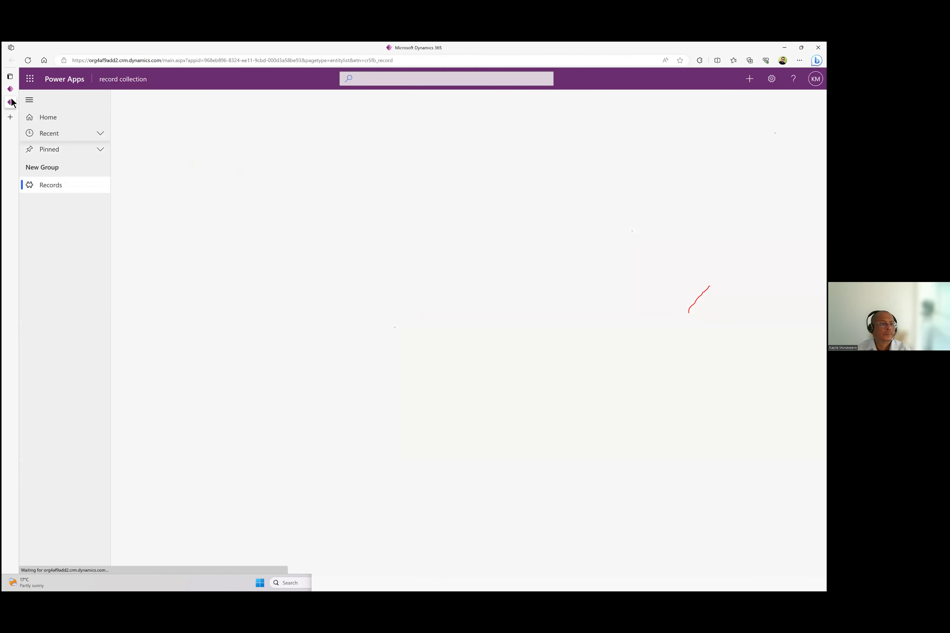
left_click(17, 89)
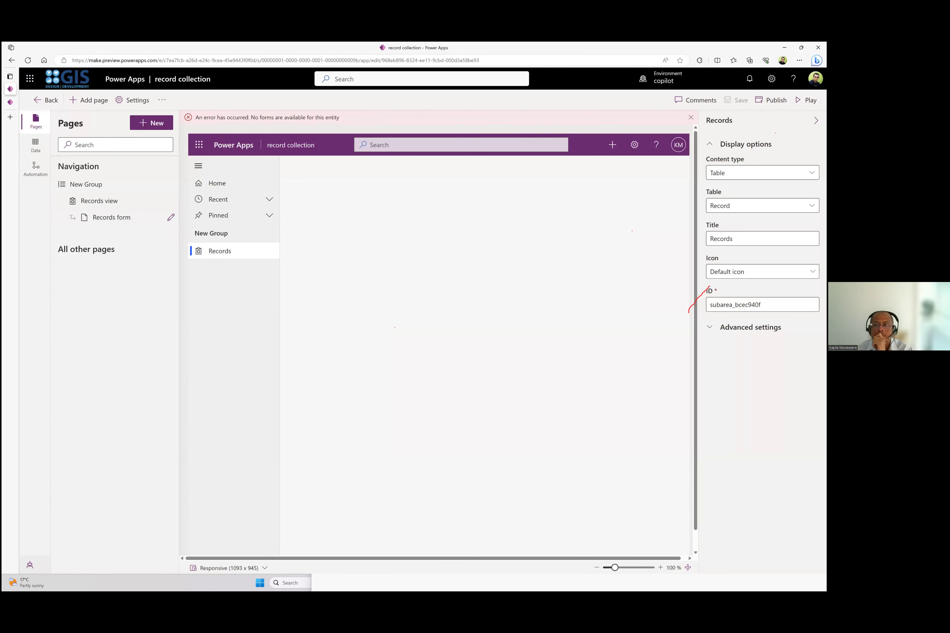
left_click(37, 106)
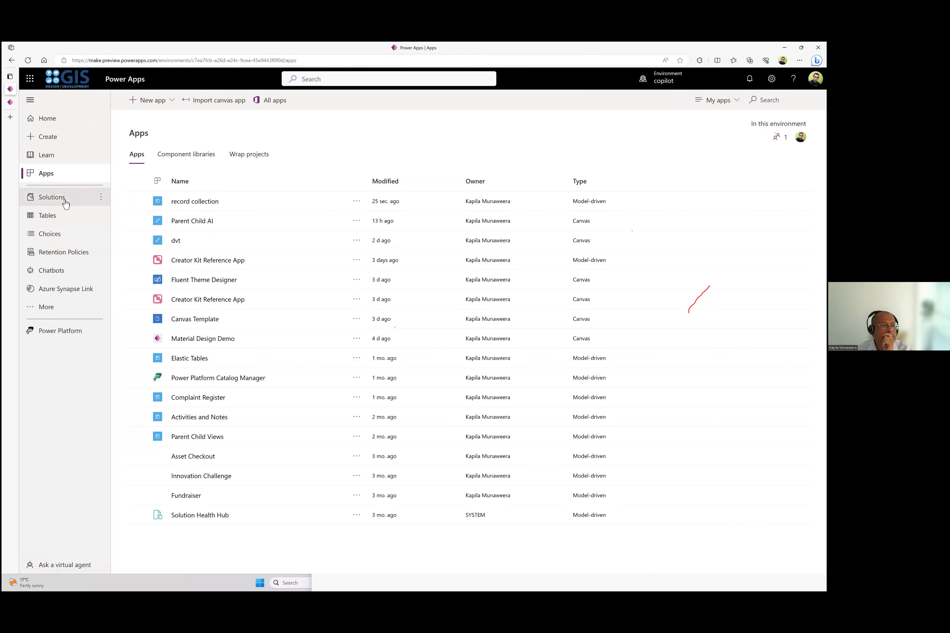
- Search the Dataverse tables for "record", open the Record table and view its list of forms
left_click(65, 216)
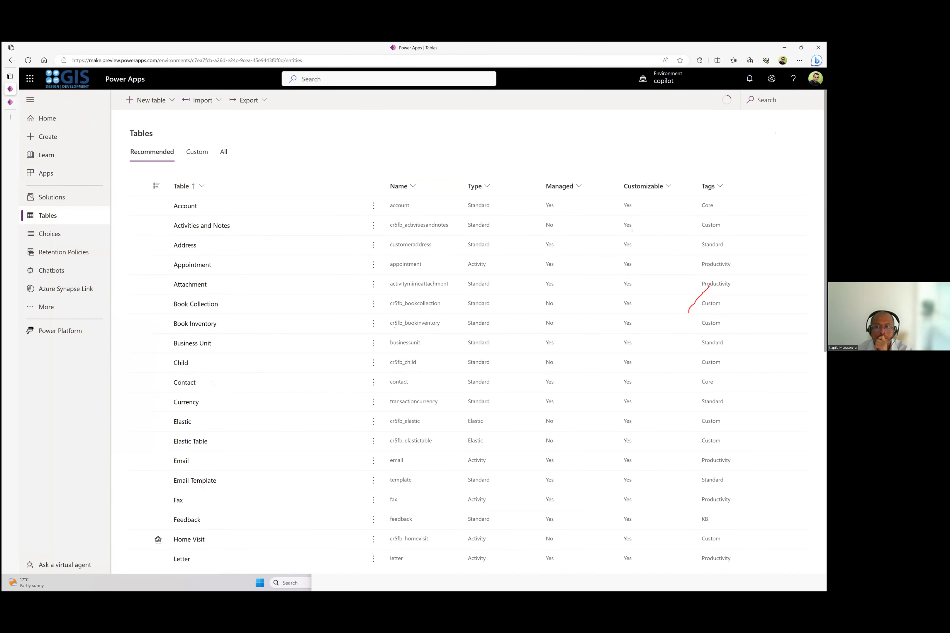
type("record")
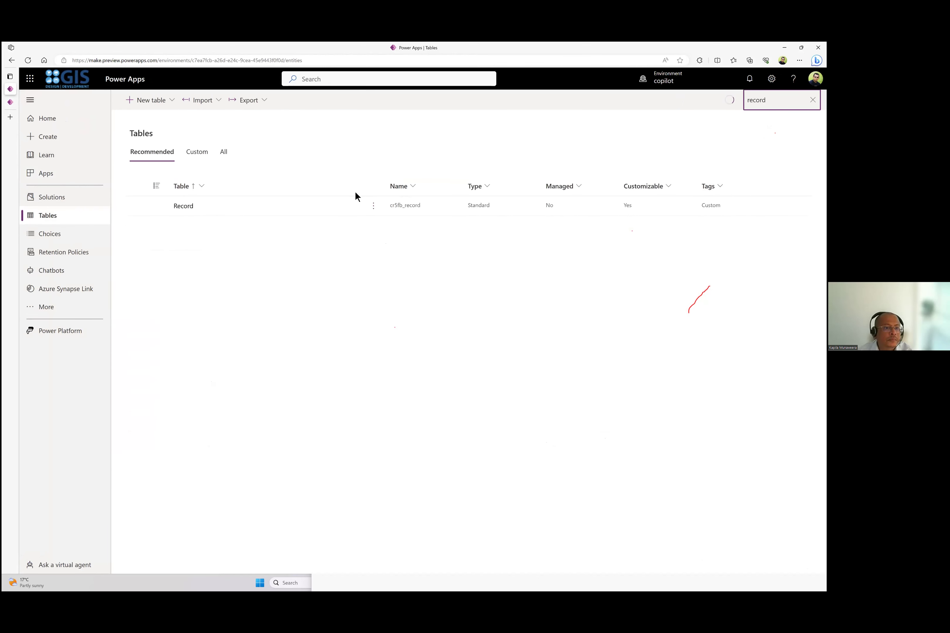
left_click(191, 211)
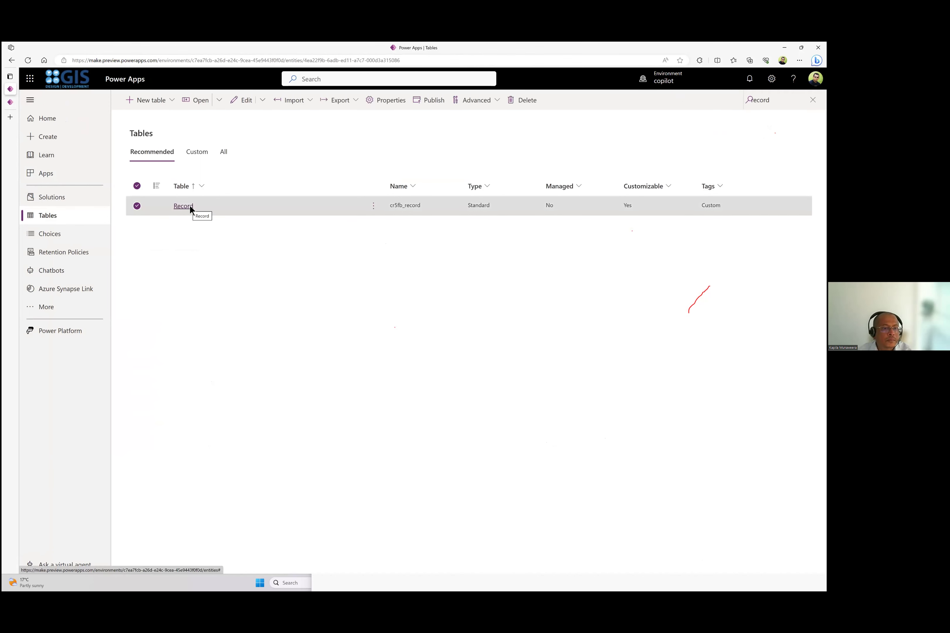
left_click(189, 206)
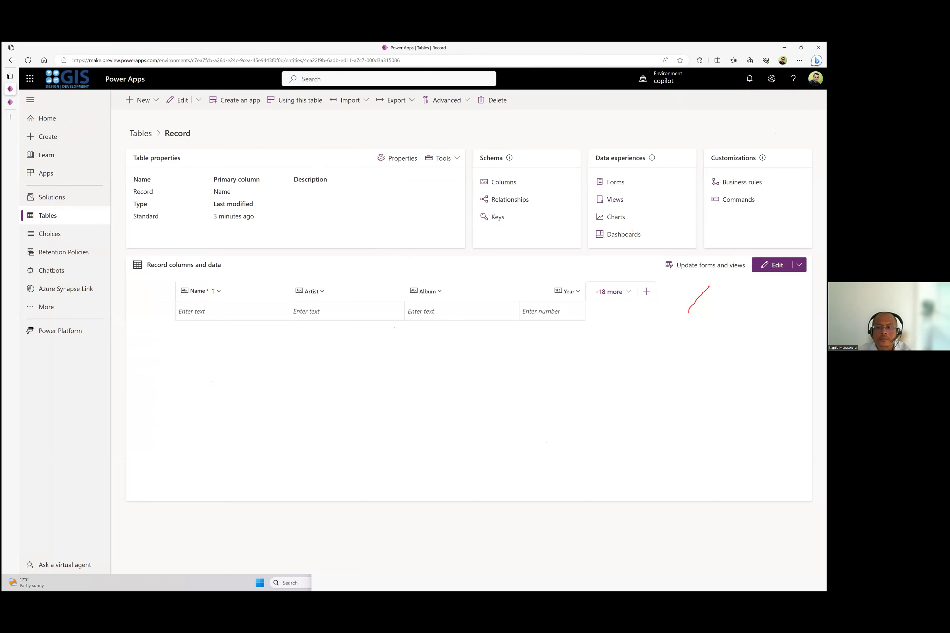
left_click(616, 182)
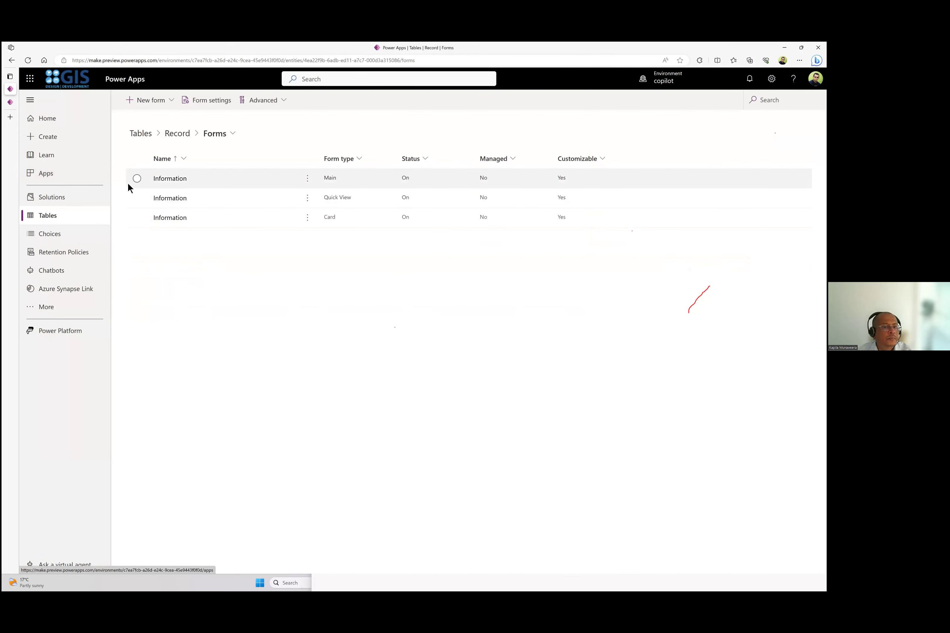
- Check the Records page in the running record collection app and return to the Record table's forms list
left_click(11, 103)
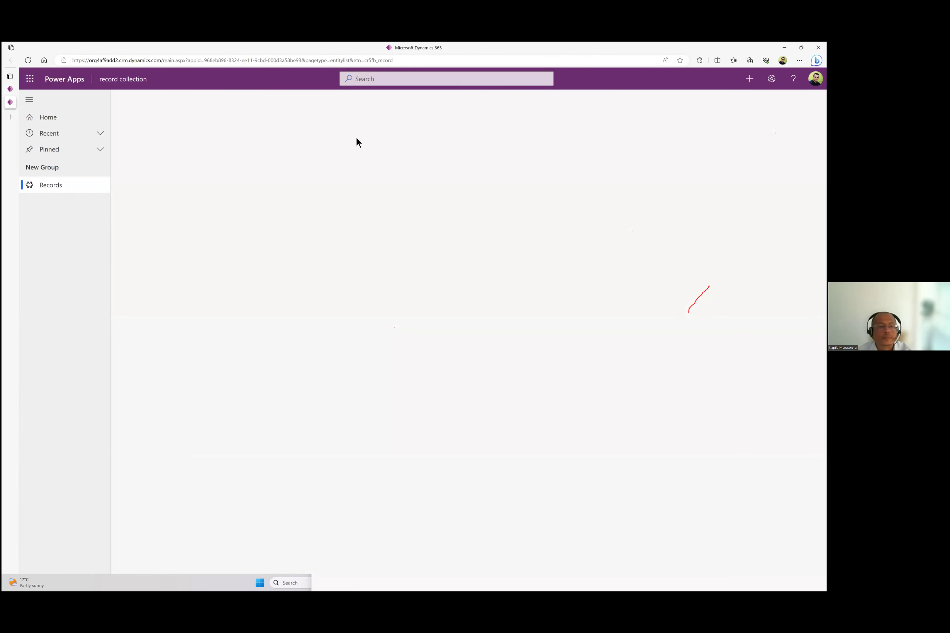
left_click(91, 190)
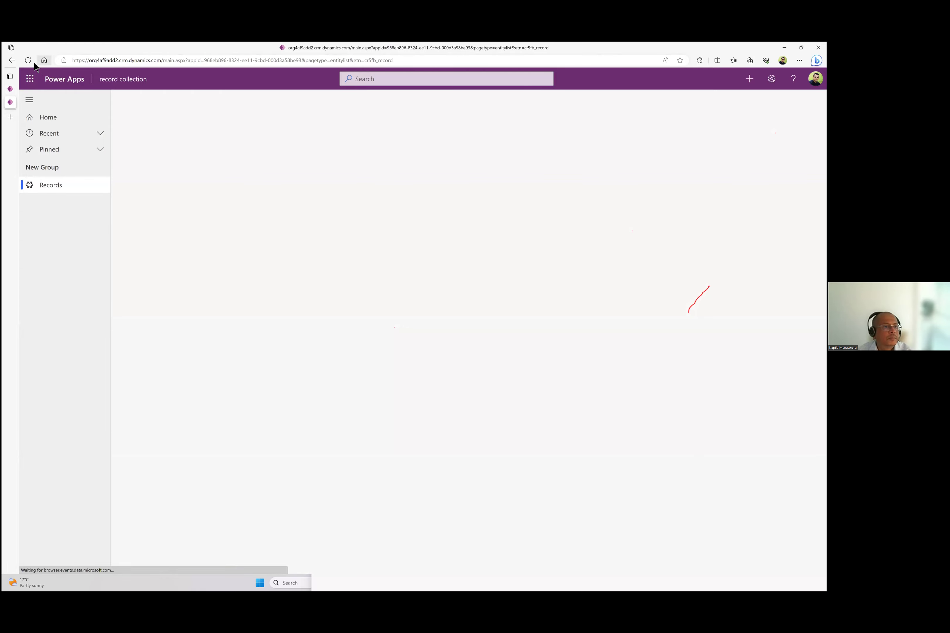
left_click(16, 62)
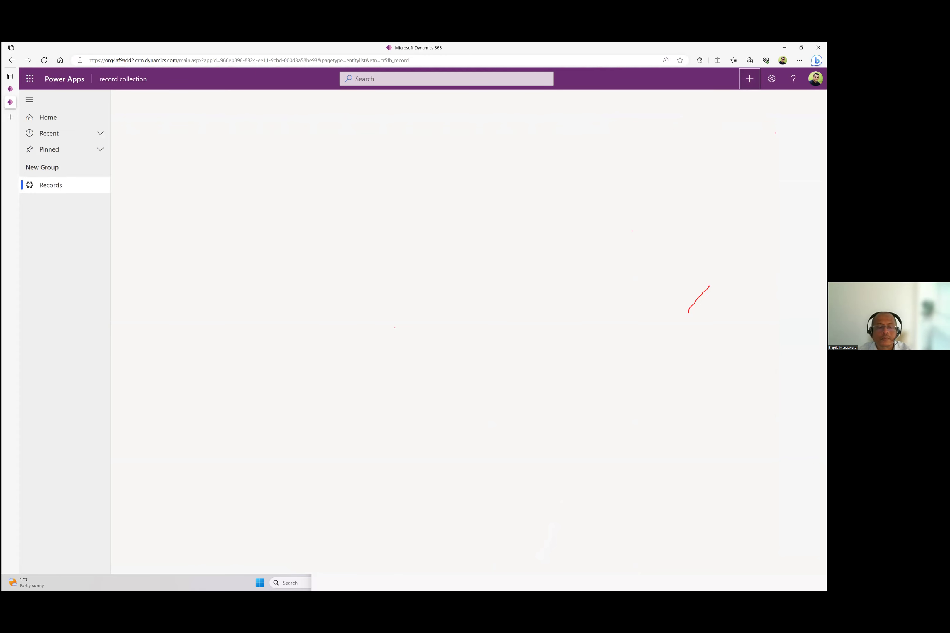
left_click(11, 92)
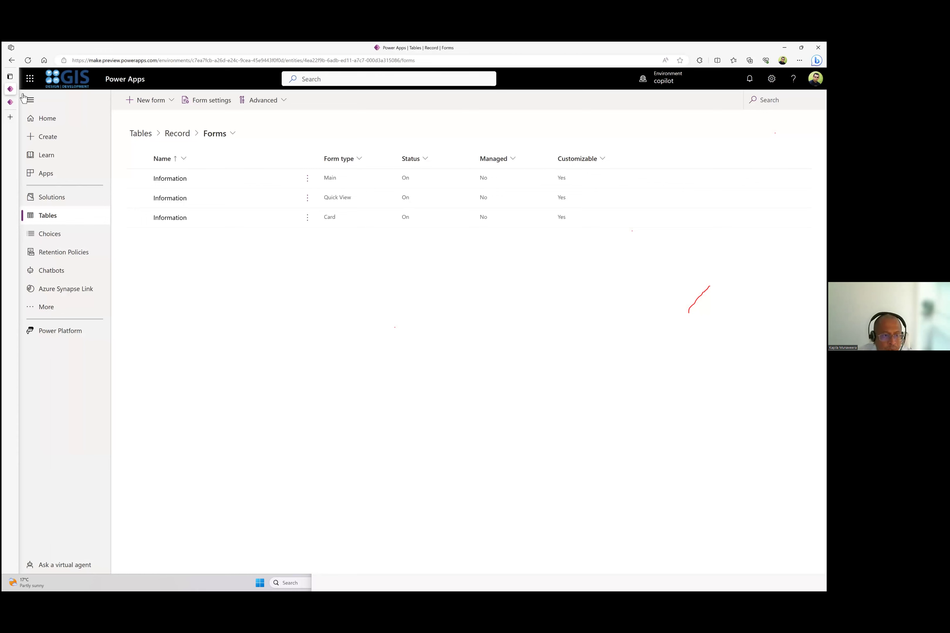
- Play the Parent Child Views app from the list of apps, then close the app tabs and return to the list
left_click(49, 178)
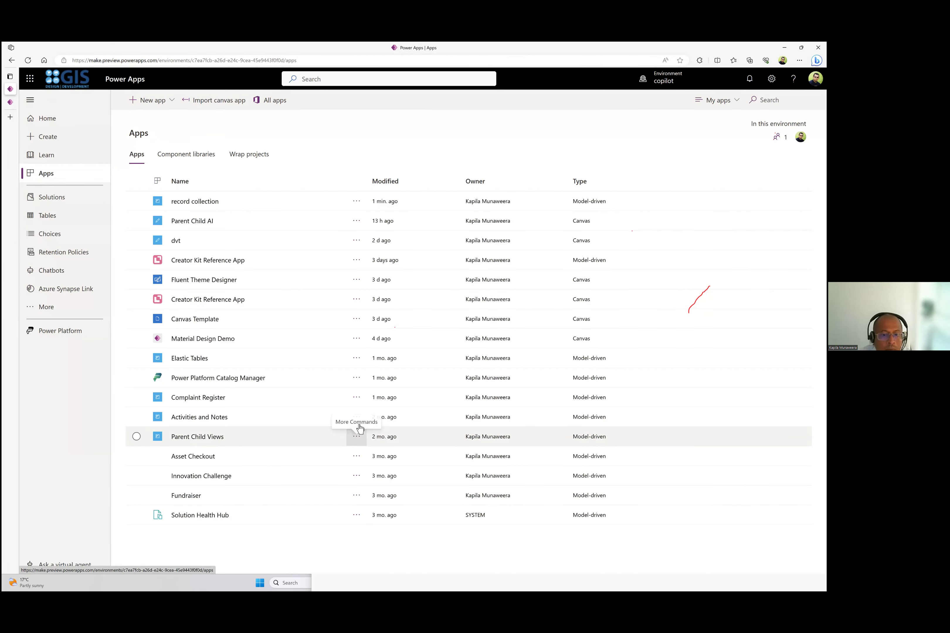
left_click(357, 437)
left_click(371, 273)
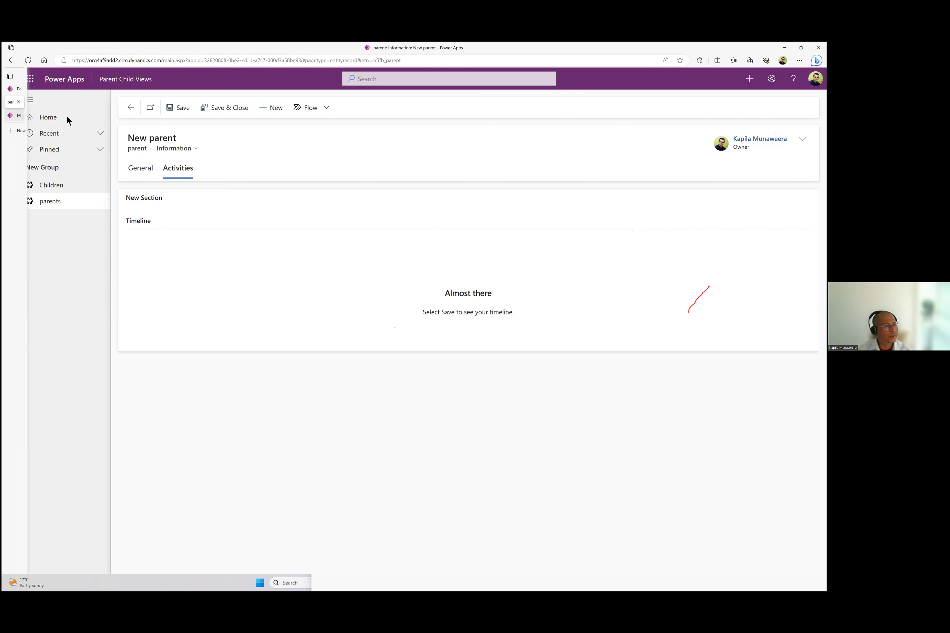
mouse_move(85, 117)
left_click(87, 115)
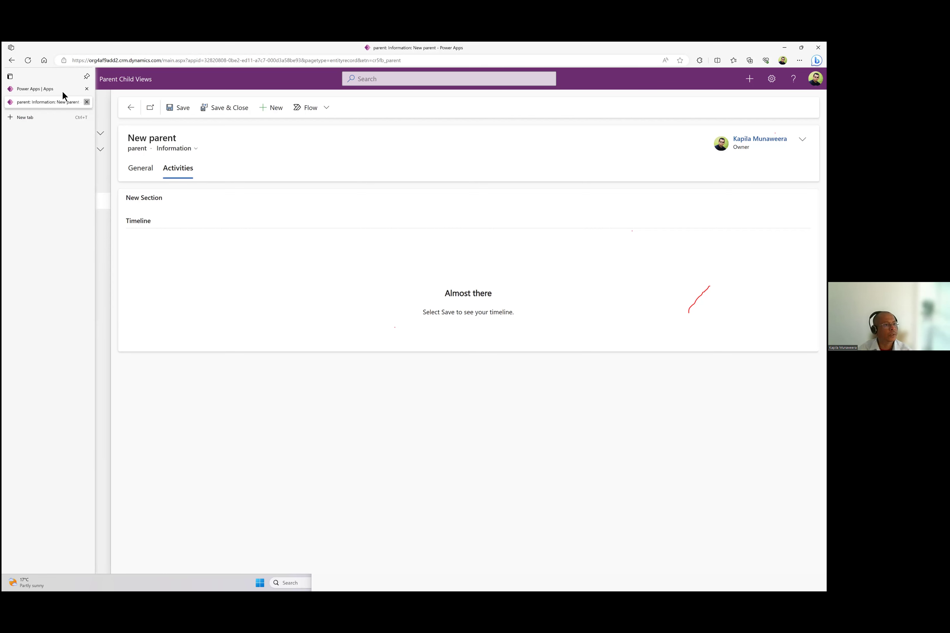
left_click(63, 91)
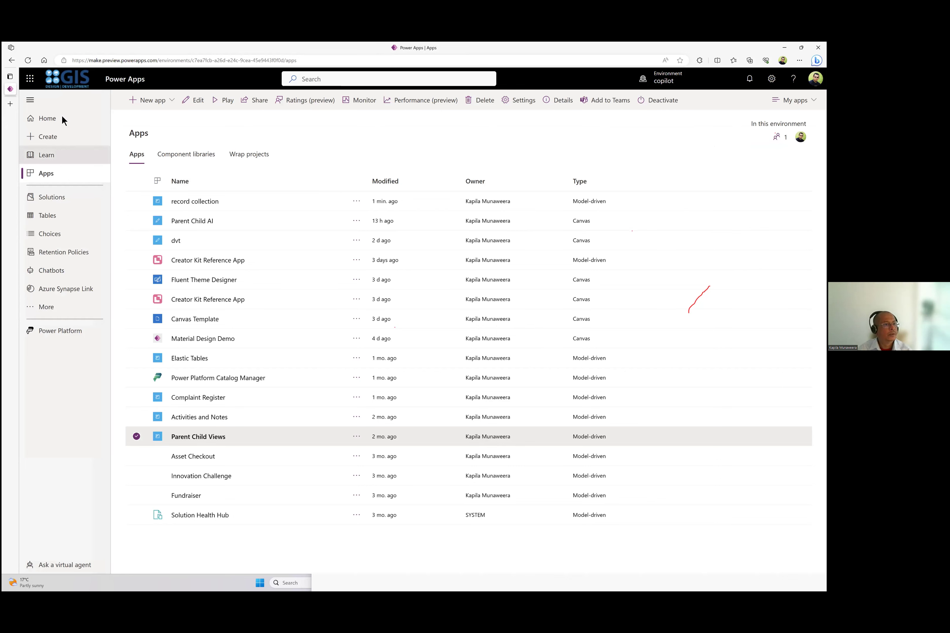
- Go to the Power Apps home page, switch to Notepad and copy the line "create an app for vinyl record collection"
left_click(64, 119)
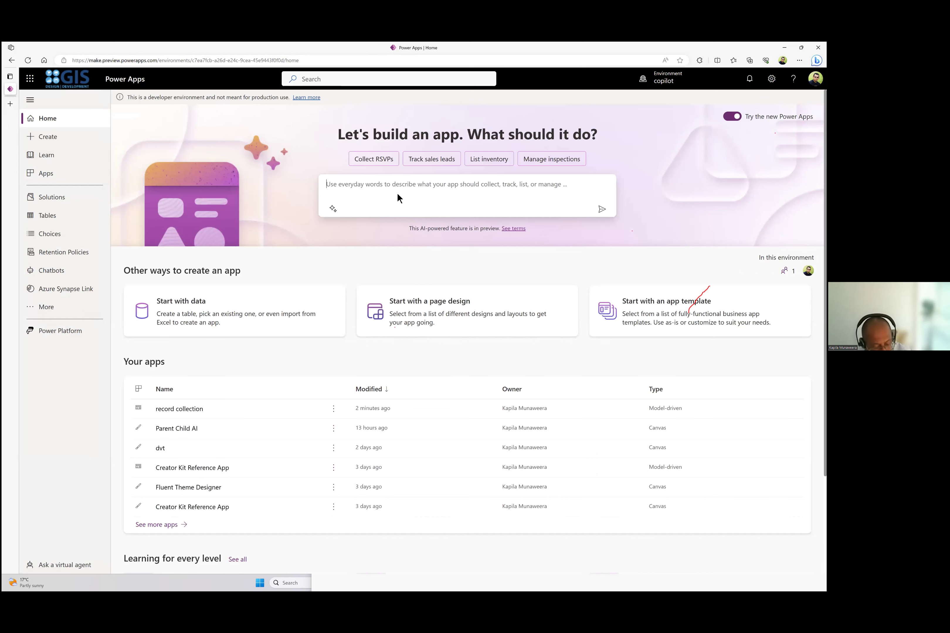
key("alt+Tab")
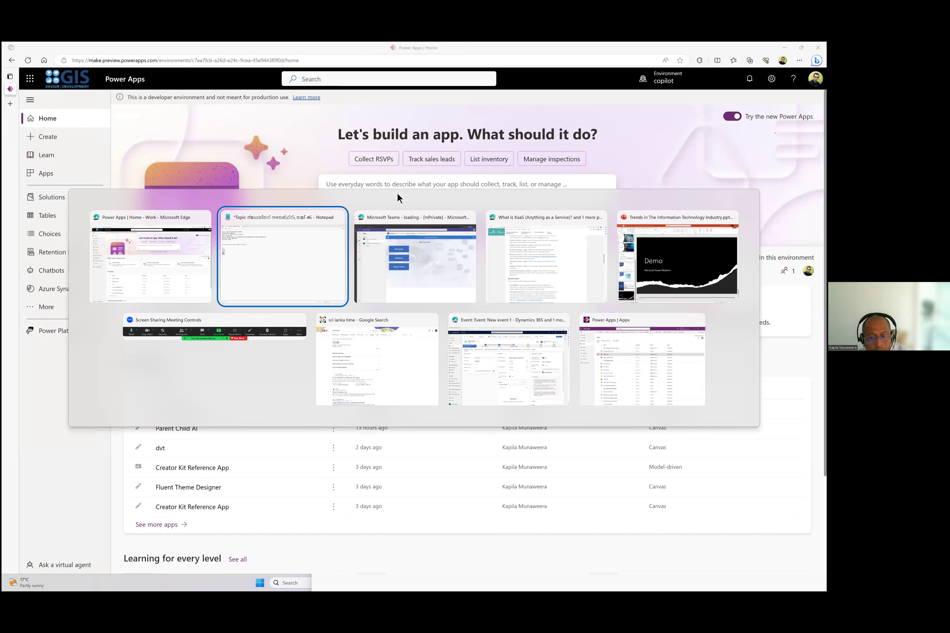
key("alt+Tab")
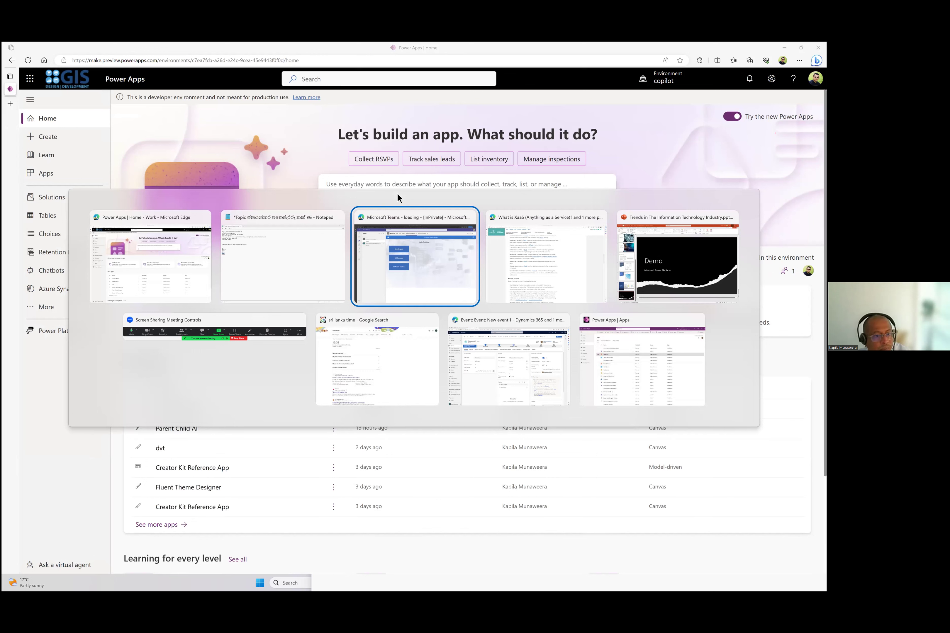
key("alt+Tab")
key("alt+Tab")
key("alt+Tab")
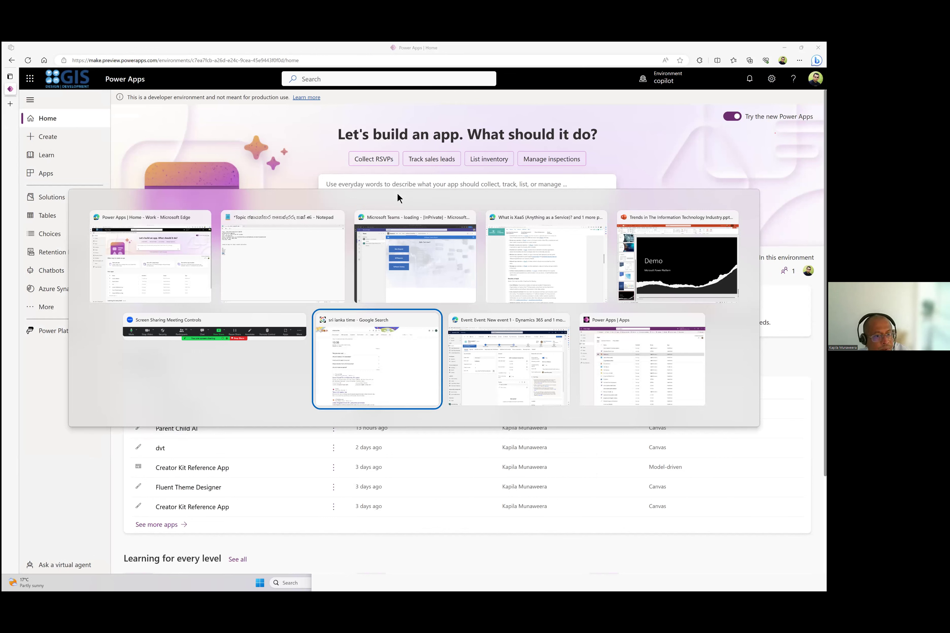
key("alt+Tab")
key("alt+Tab")
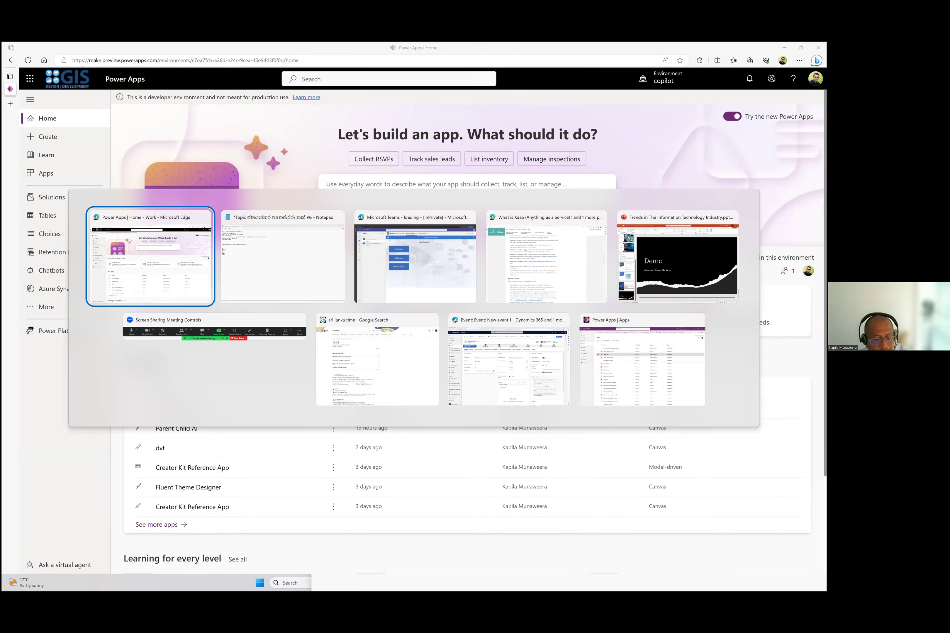
key("alt+Tab")
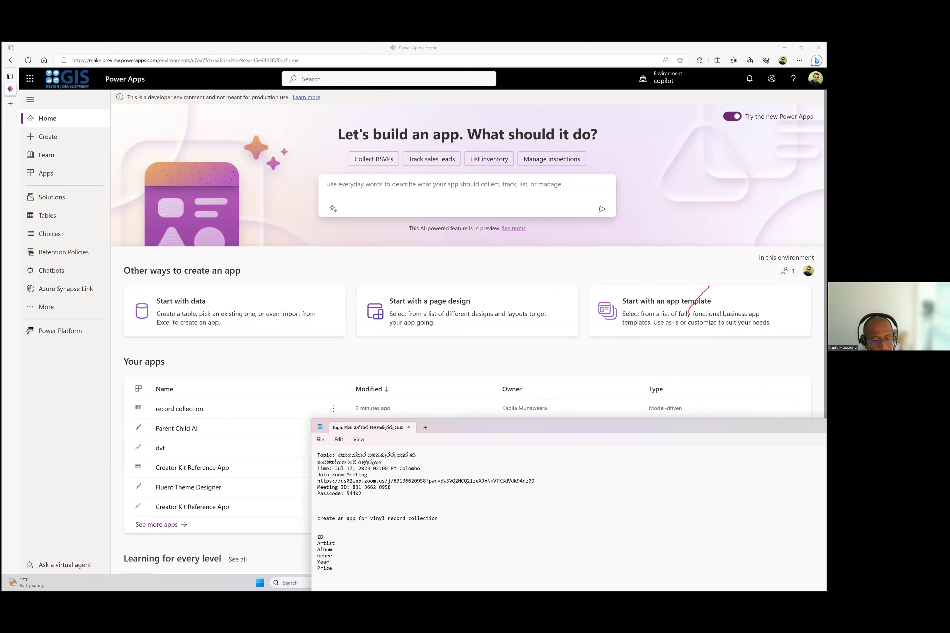
key("shift+Down")
key("ctrl+c")
- Switch back to Power Apps and submit the copied prompt "create an app for vinyl record collection" to generate a table
key("alt+Tab")
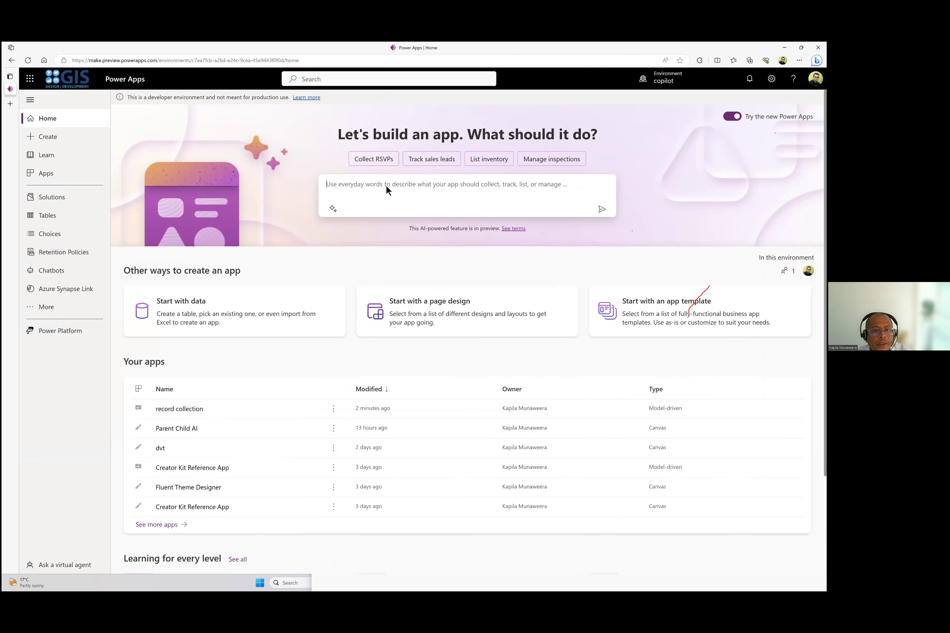
key("ctrl+v")
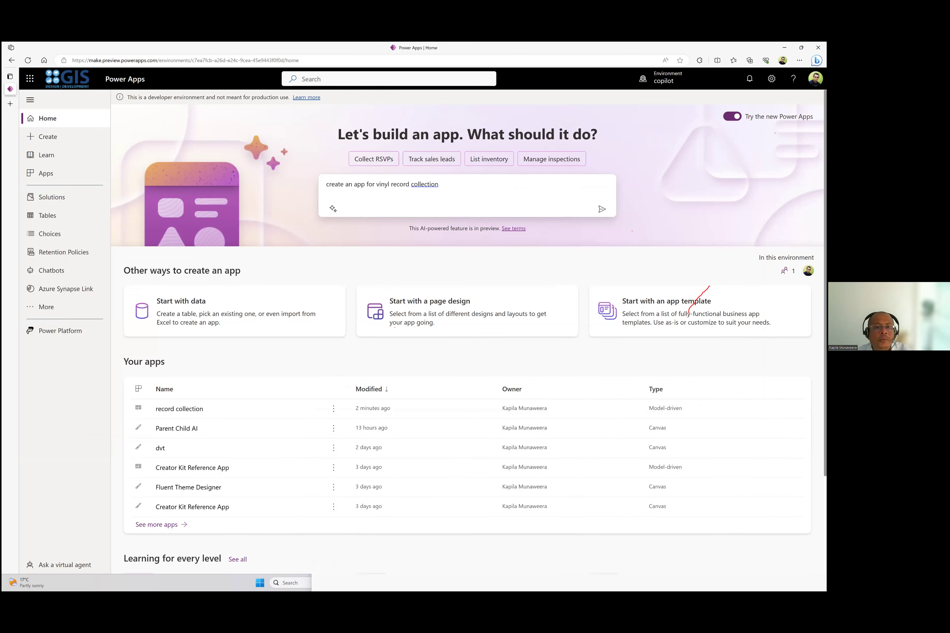
left_click(603, 213)
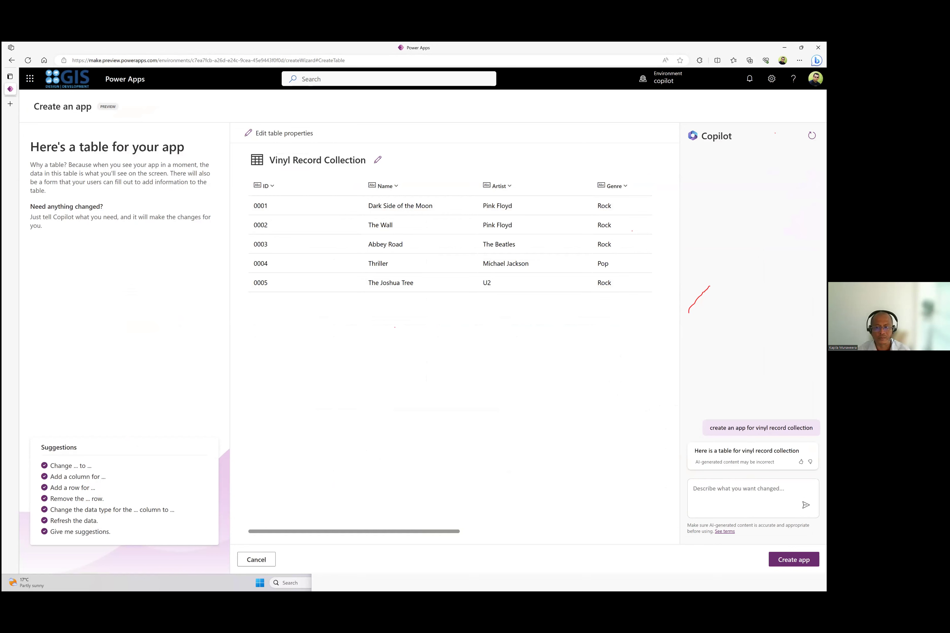
- Review the generated Vinyl Record Collection table's columns and ask Copilot to "add more sample data"
scroll(450, 245, "right", 5)
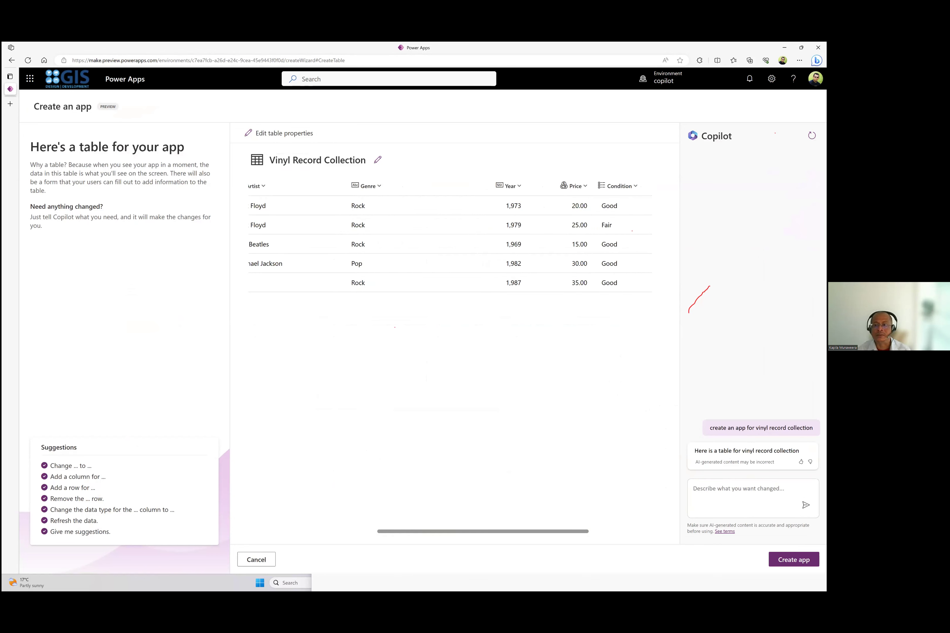
scroll(589, 417, "right", 1)
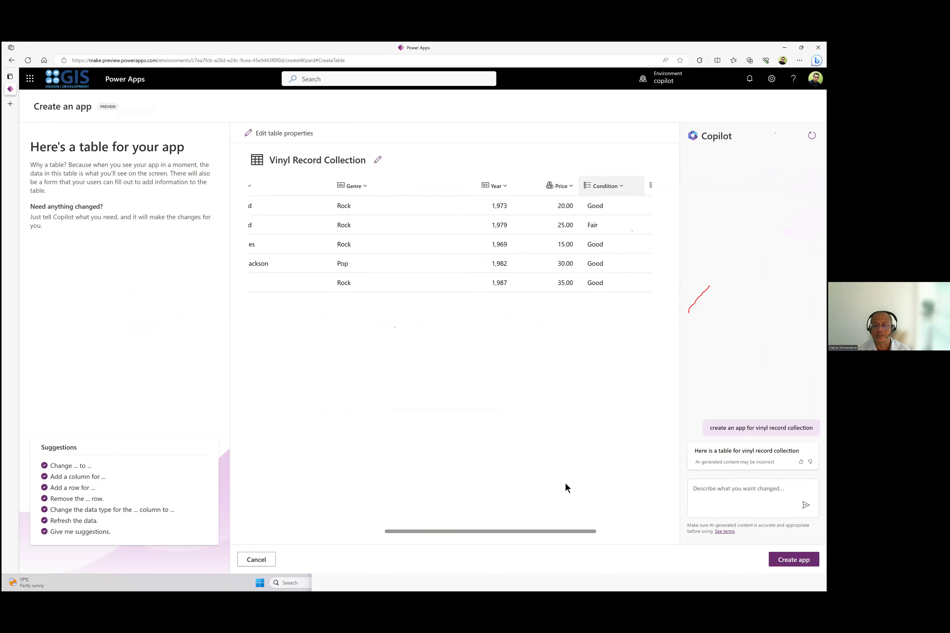
scroll(450, 245, "right", 3)
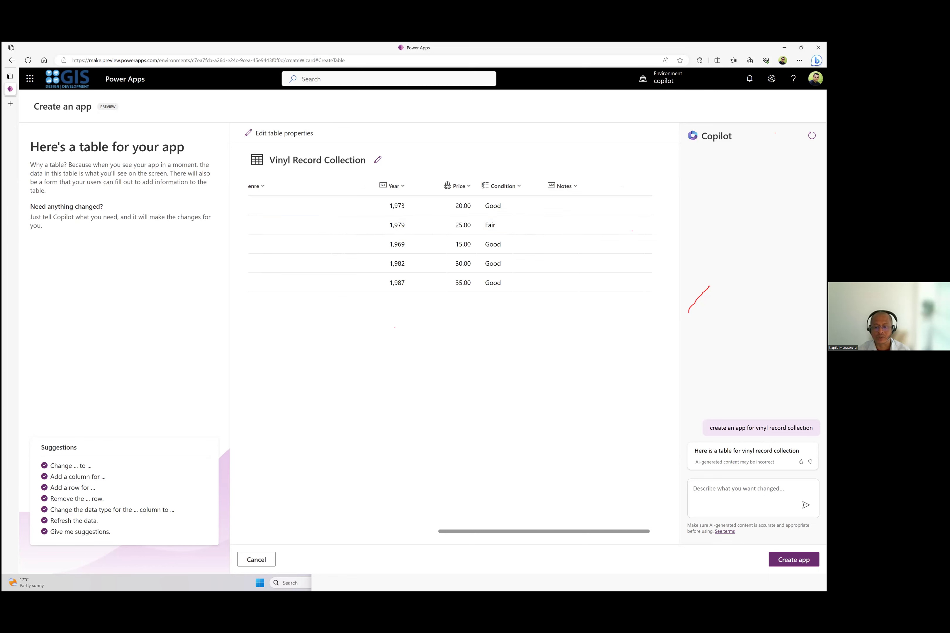
scroll(450, 245, "left", 10)
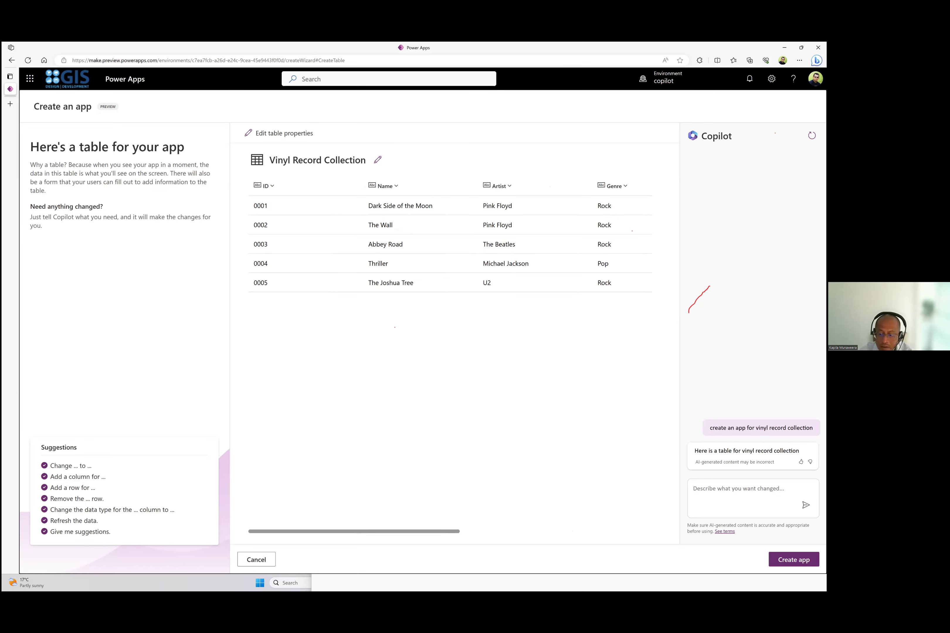
left_click(735, 495)
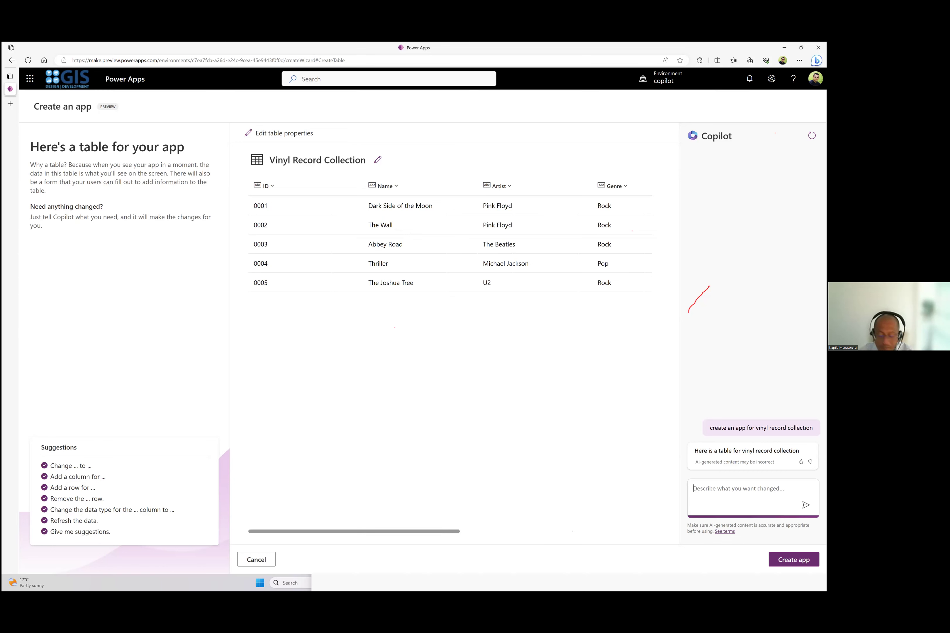
type("add")
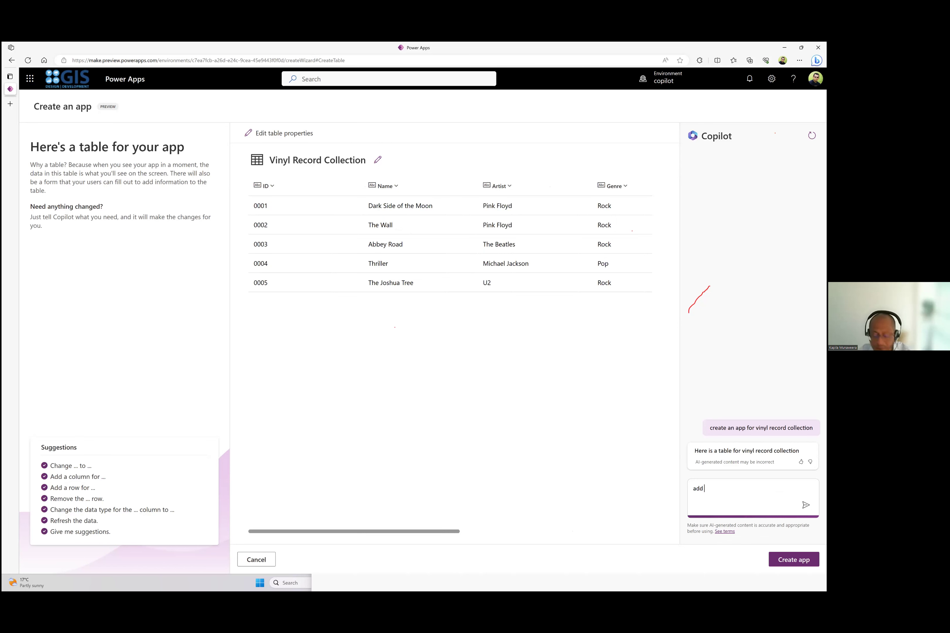
type(" more ")
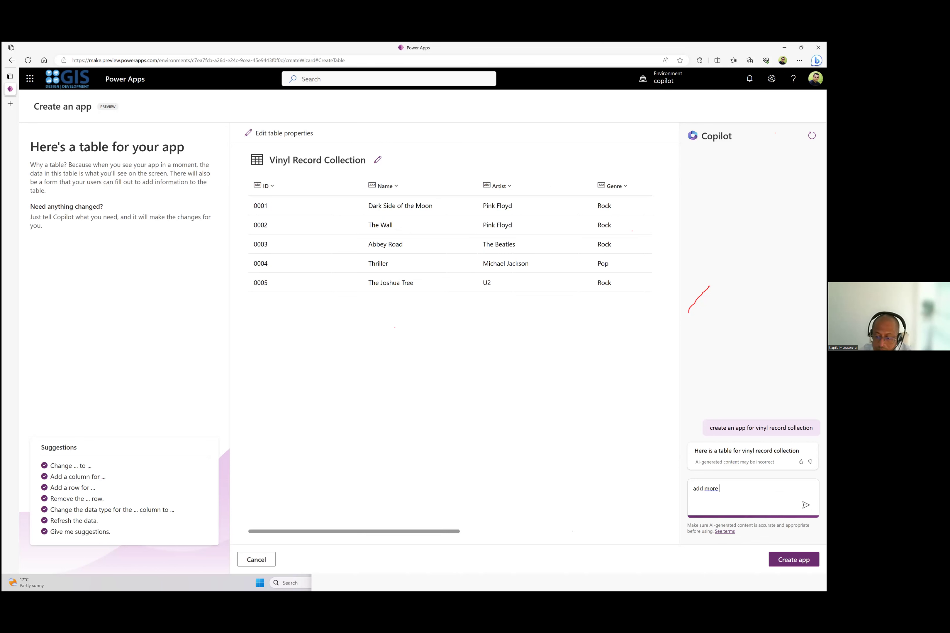
type("sample fa")
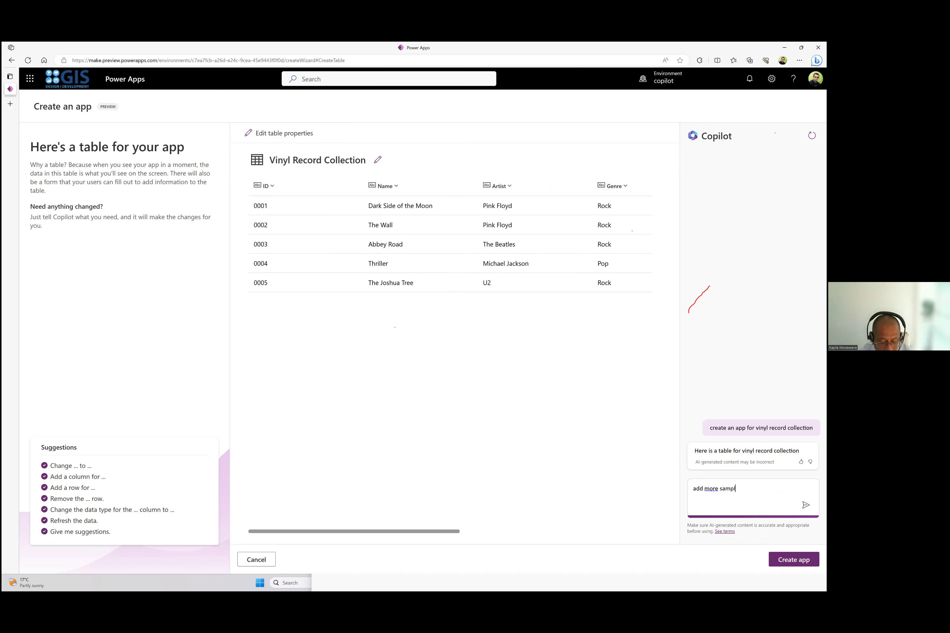
key("BackSpace")
key("BackSpace")
type("da")
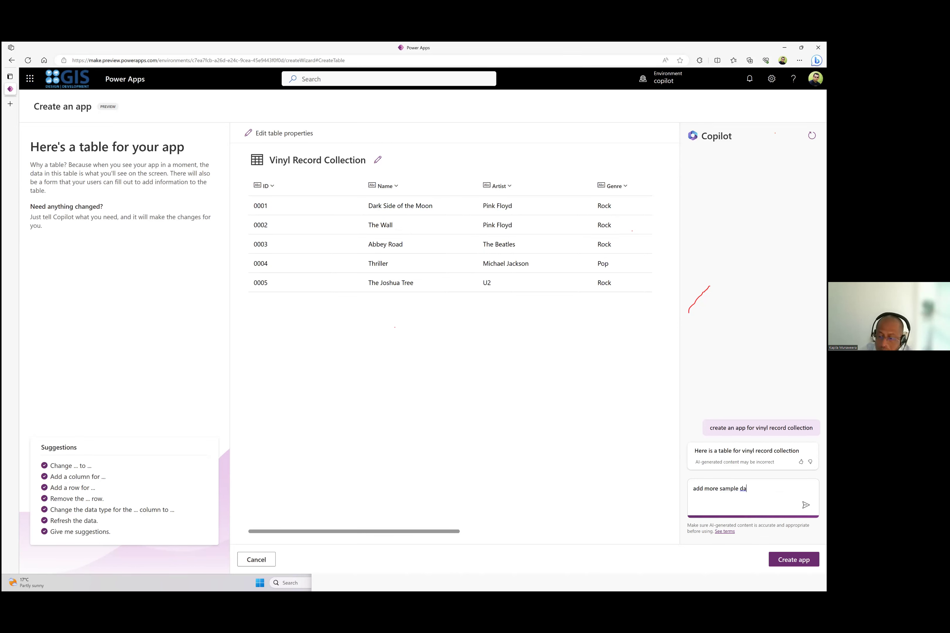
type("ta")
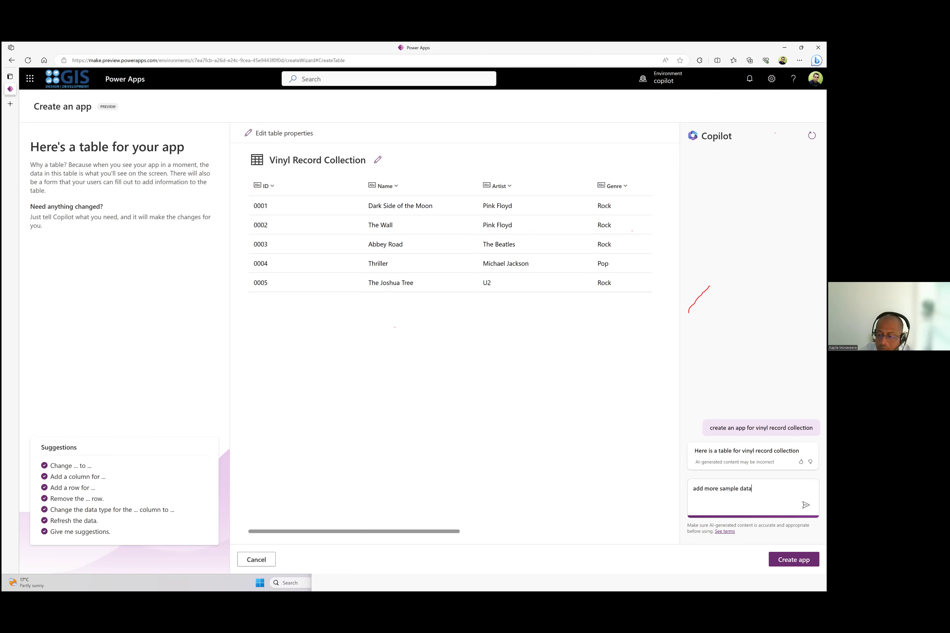
left_click(805, 505)
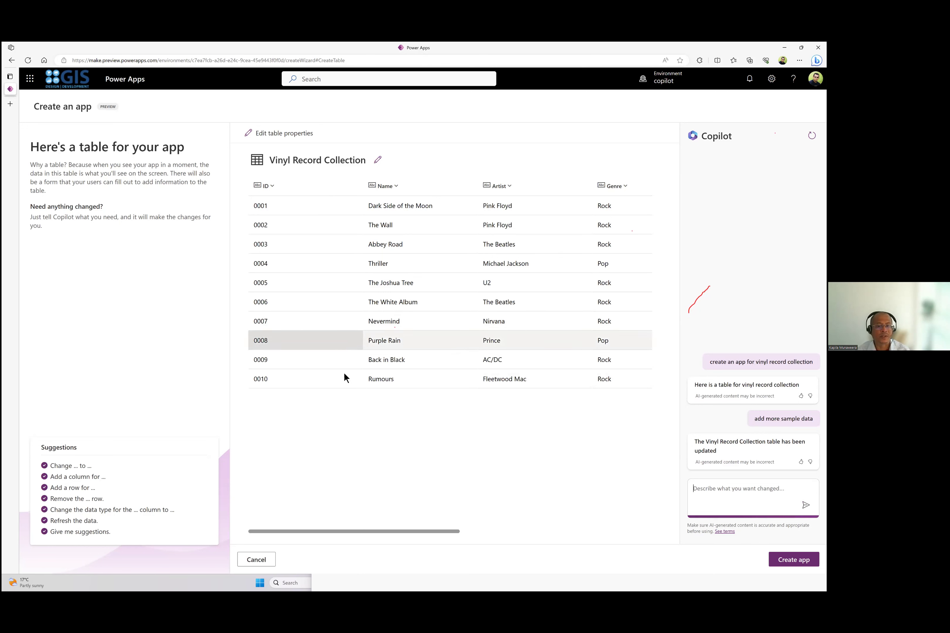
- Create the app from the Vinyl Record Collection table and preview it
left_click(736, 492)
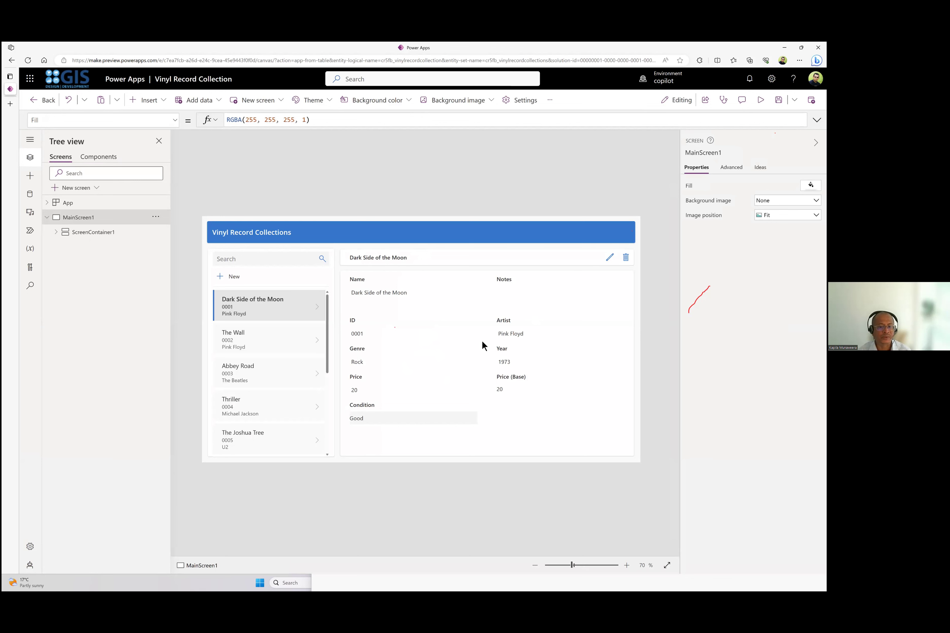
key("F5")
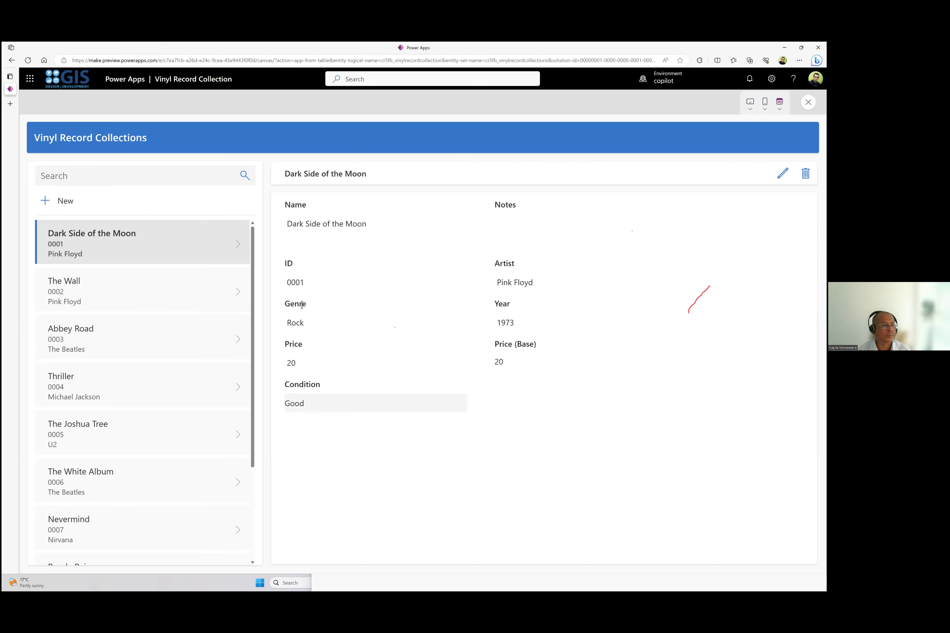
- View The Wall record in the app preview and open the form for a new record
left_click(122, 291)
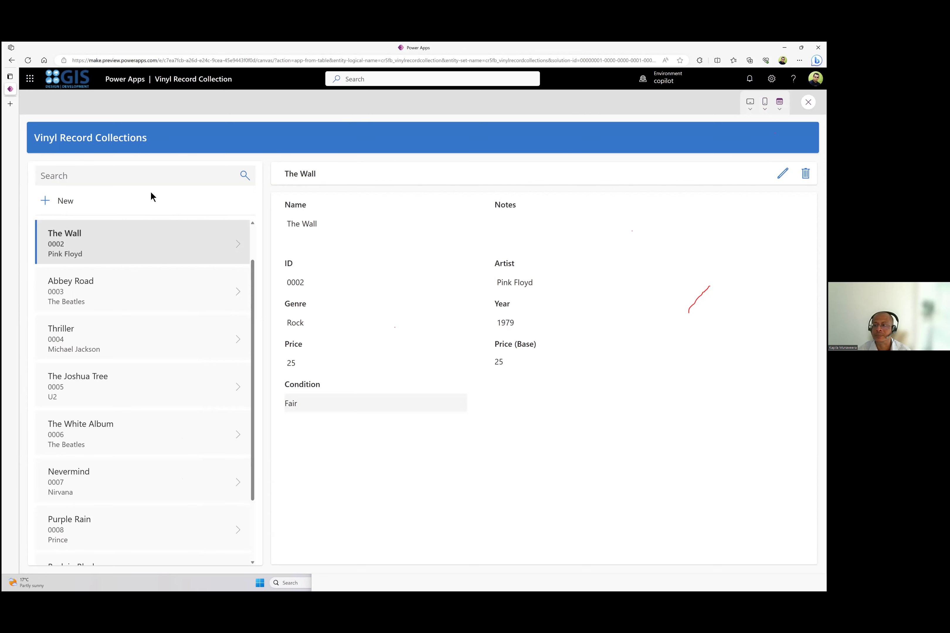
left_click(53, 203)
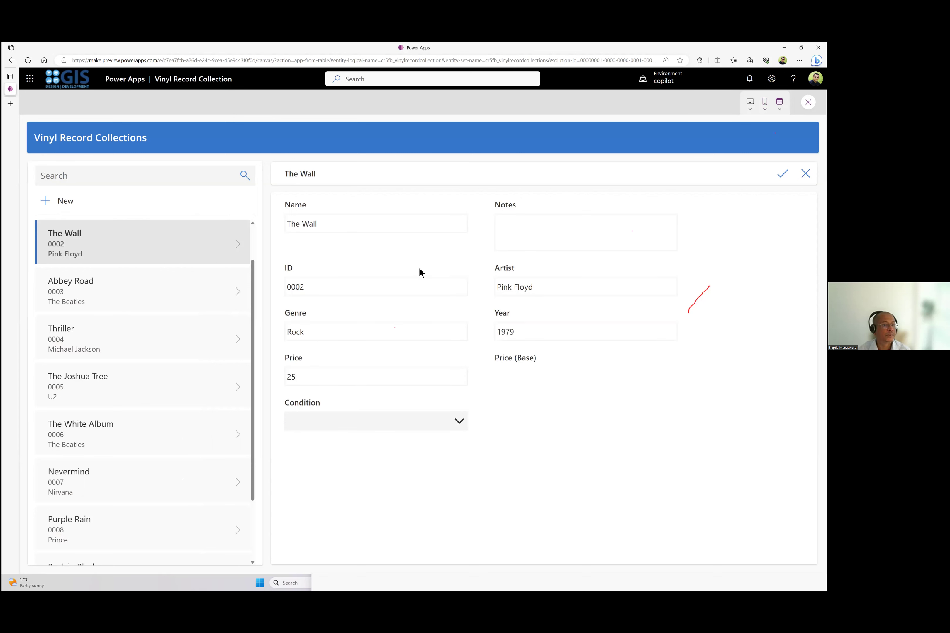